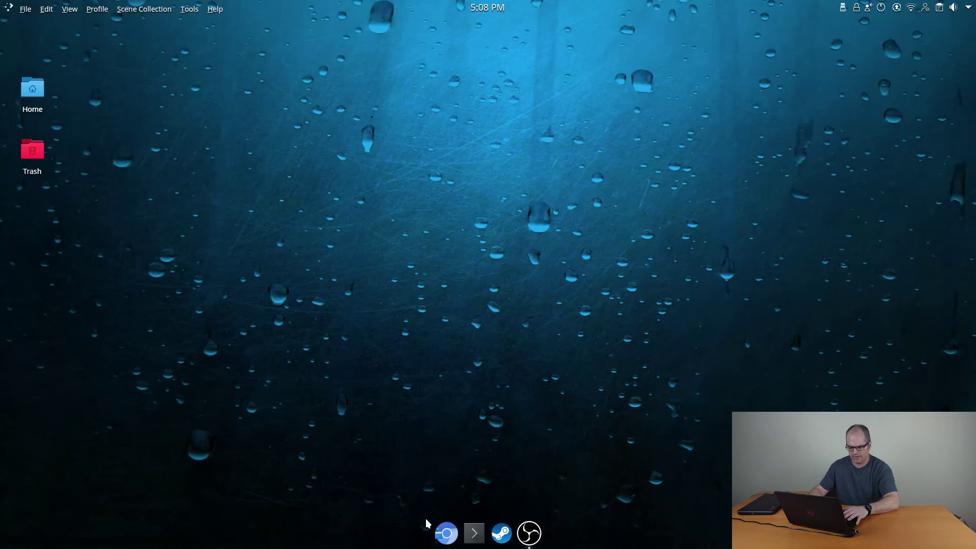
- Open Dolphin, centre its window and select the OMV Steve place
{"action": "key", "text": "super+e"}
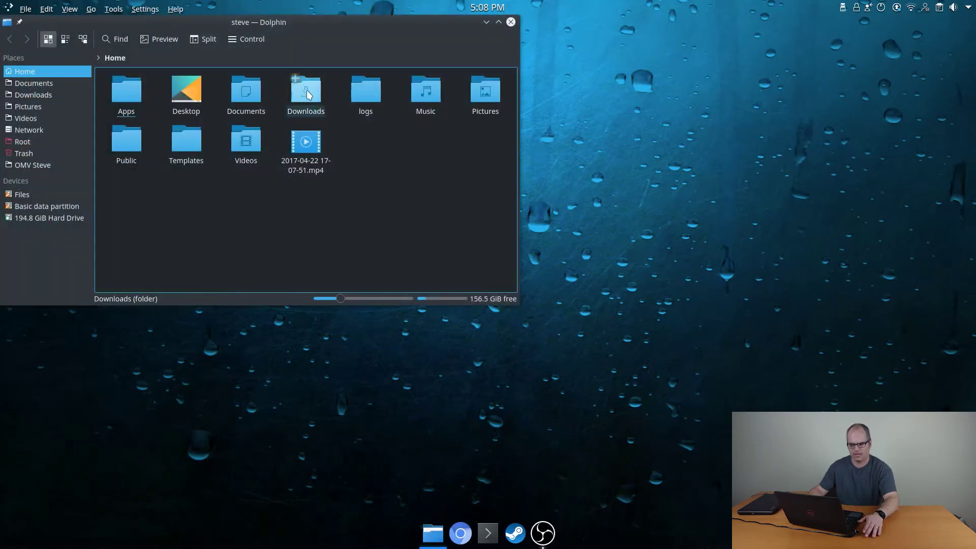
{"action": "left_click_drag", "start_coordinate": [319, 27], "coordinate": [491, 105]}
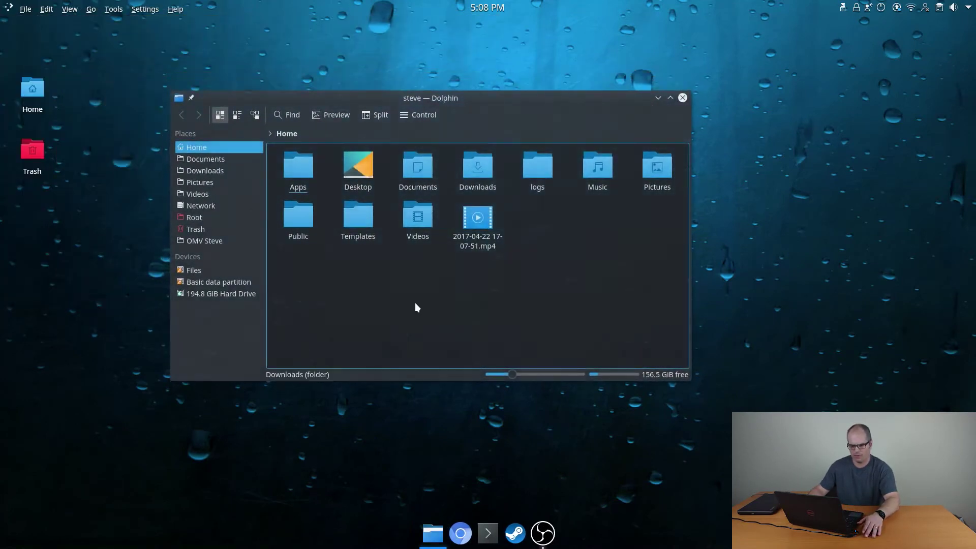
{"action": "left_click", "coordinate": [196, 239]}
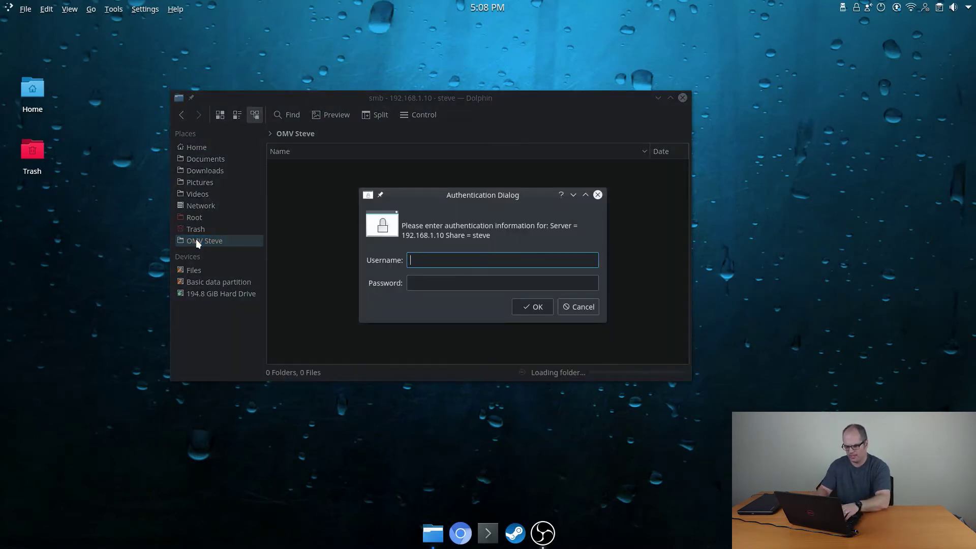
- Sign in with the share's username and password, then open Technoformer and return
{"action": "type", "text": "steve"}
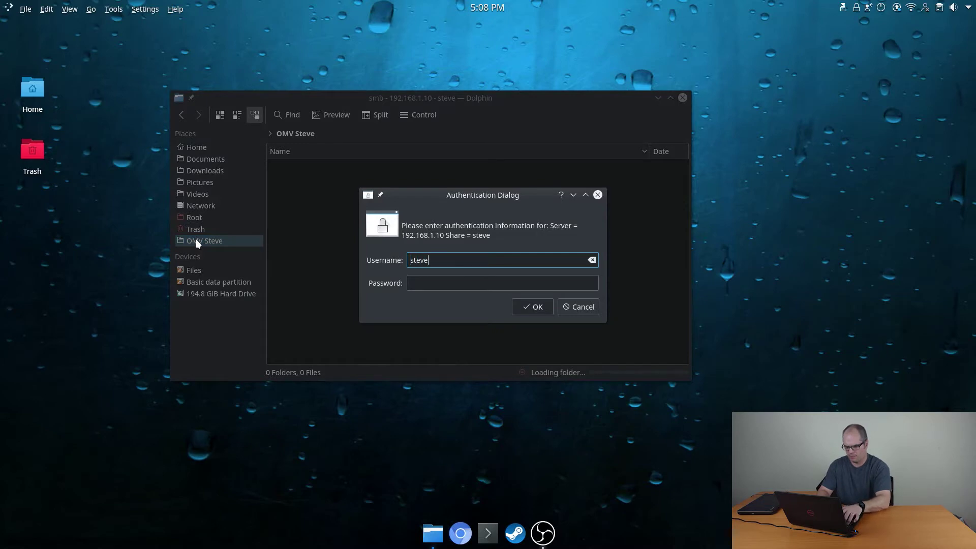
{"action": "key", "text": "Tab"}
{"action": "type", "text": "•••••••••"}
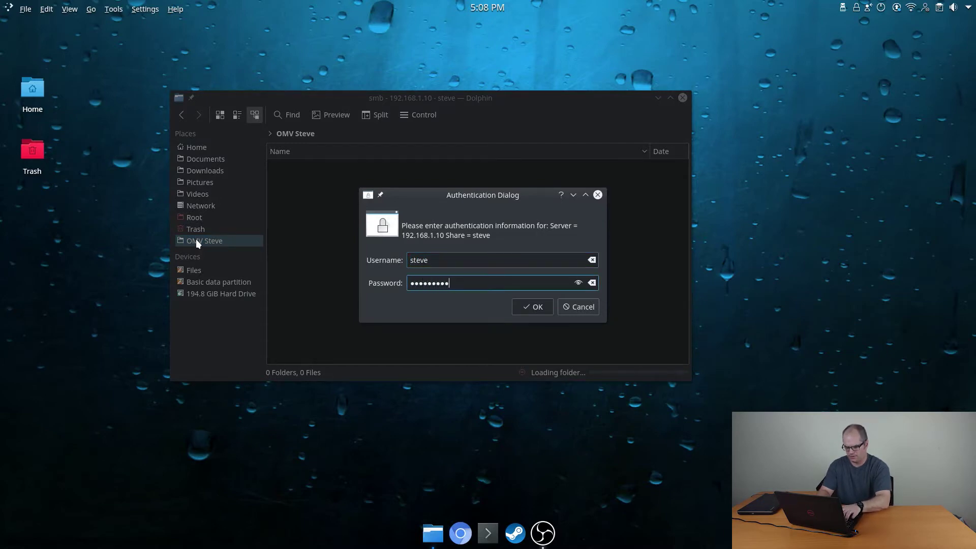
{"action": "type", "text": "•"}
{"action": "key", "text": "Return"}
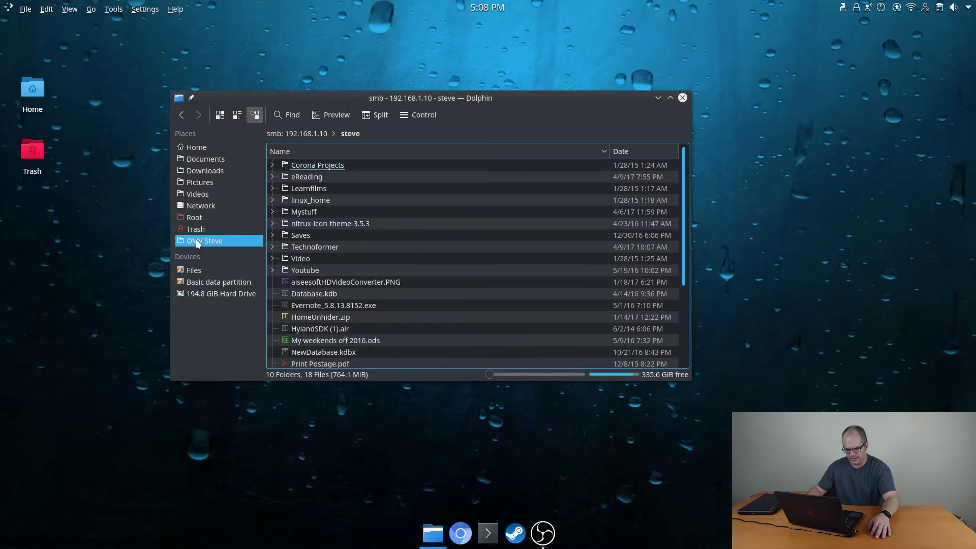
{"action": "left_click", "coordinate": [311, 246]}
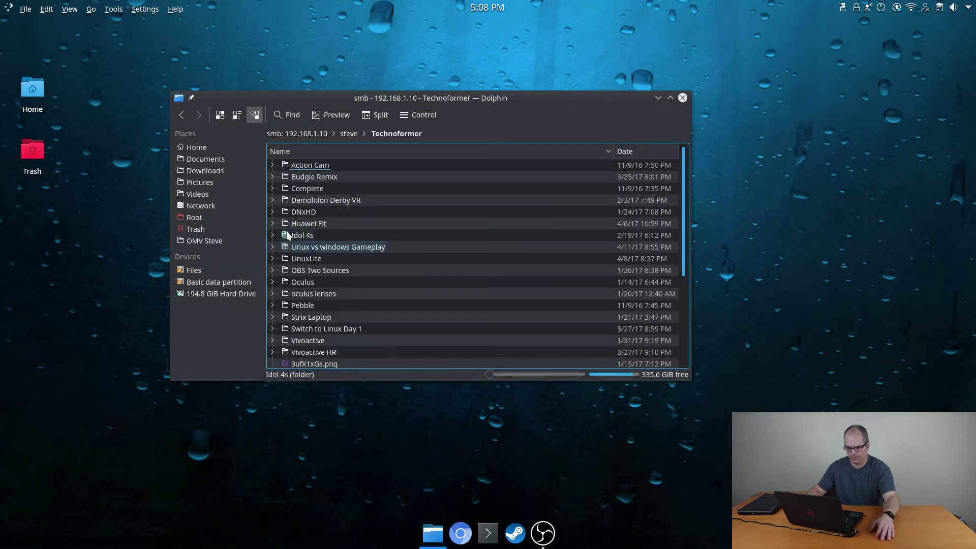
{"action": "left_click", "coordinate": [353, 134]}
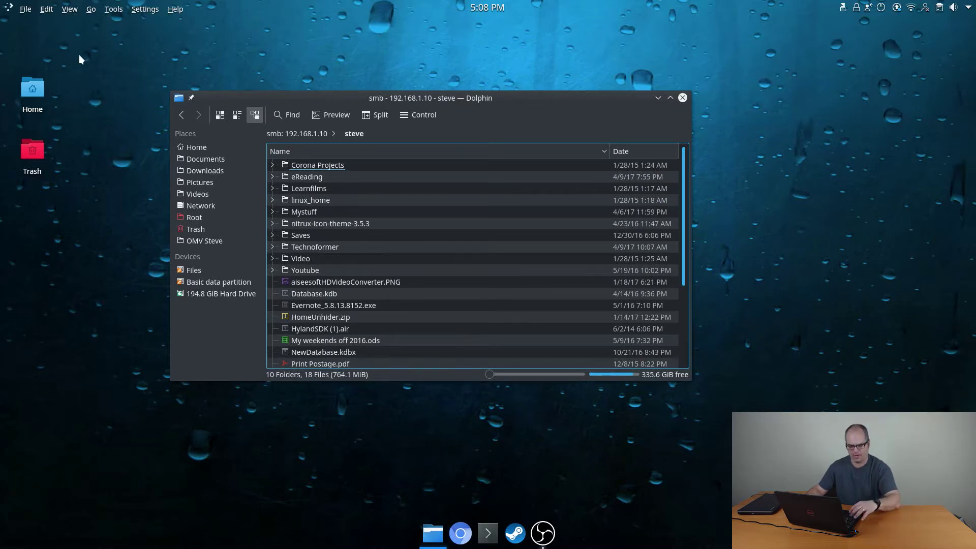
{"action": "key", "text": "super"}
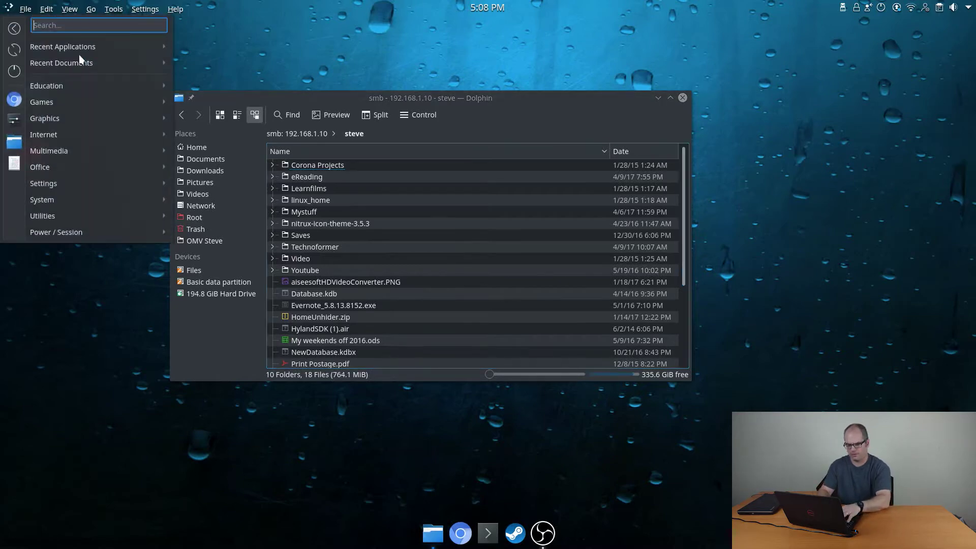
{"action": "type", "text": "gimp"}
{"action": "key", "text": "Return"}
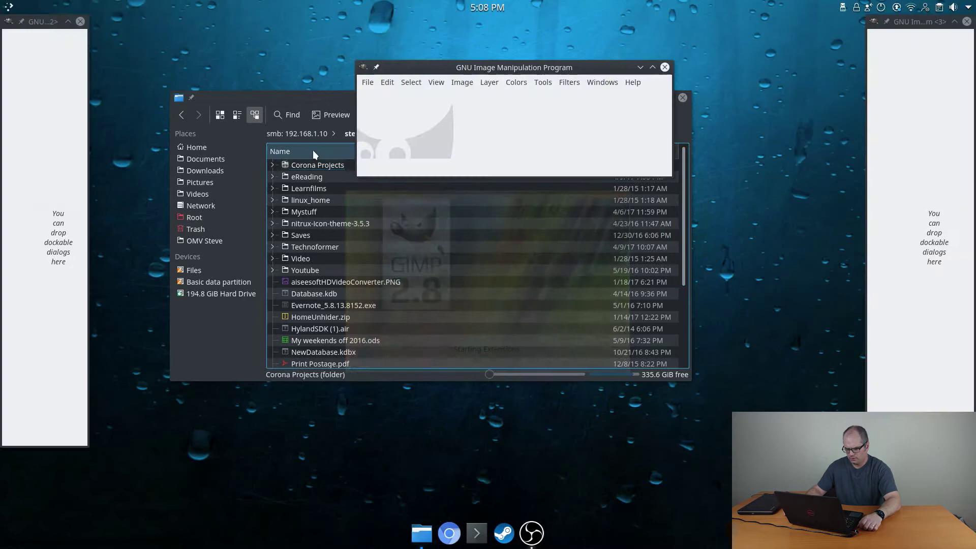
{"action": "left_click", "coordinate": [367, 82]}
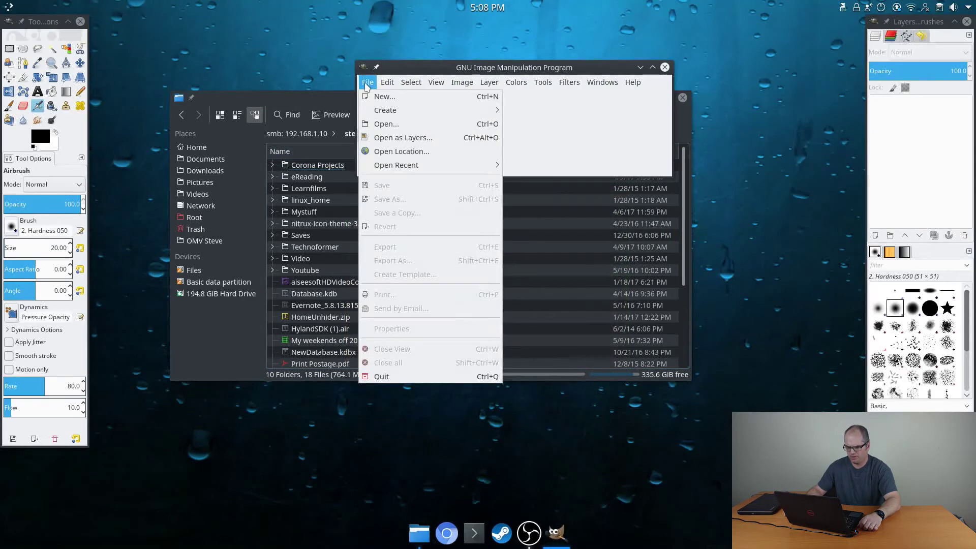
{"action": "left_click", "coordinate": [388, 125]}
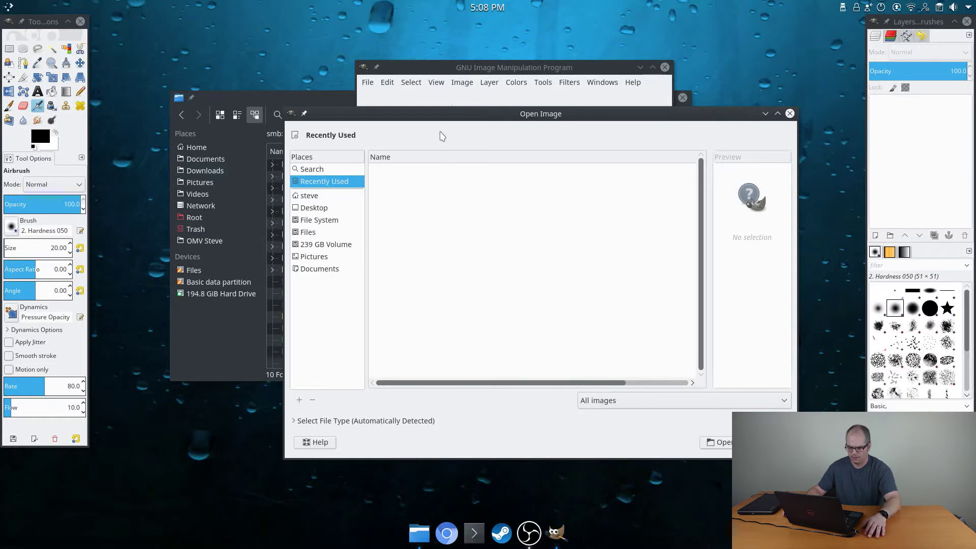
{"action": "left_click", "coordinate": [308, 196]}
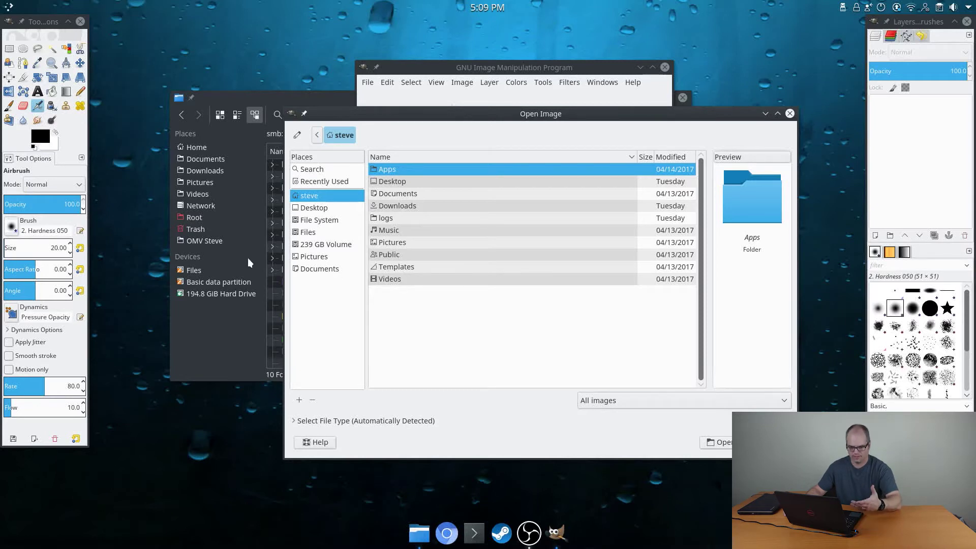
{"action": "left_click", "coordinate": [317, 222]}
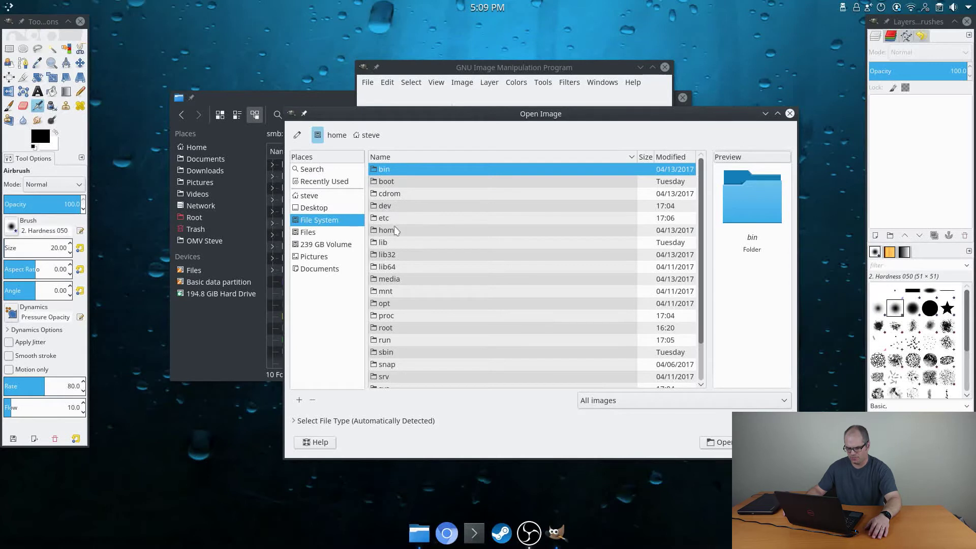
{"action": "double_click", "coordinate": [392, 294]}
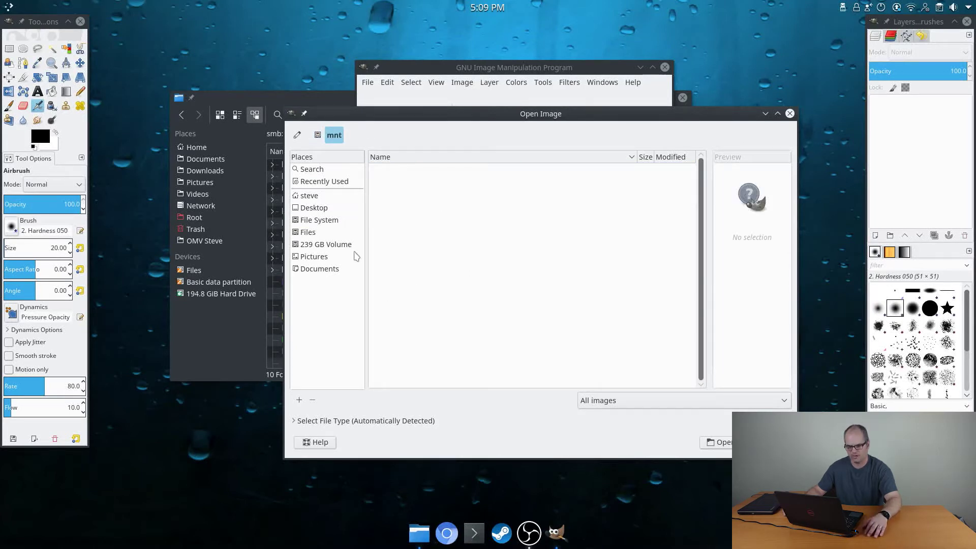
{"action": "left_click", "coordinate": [317, 134]}
{"action": "double_click", "coordinate": [397, 264]}
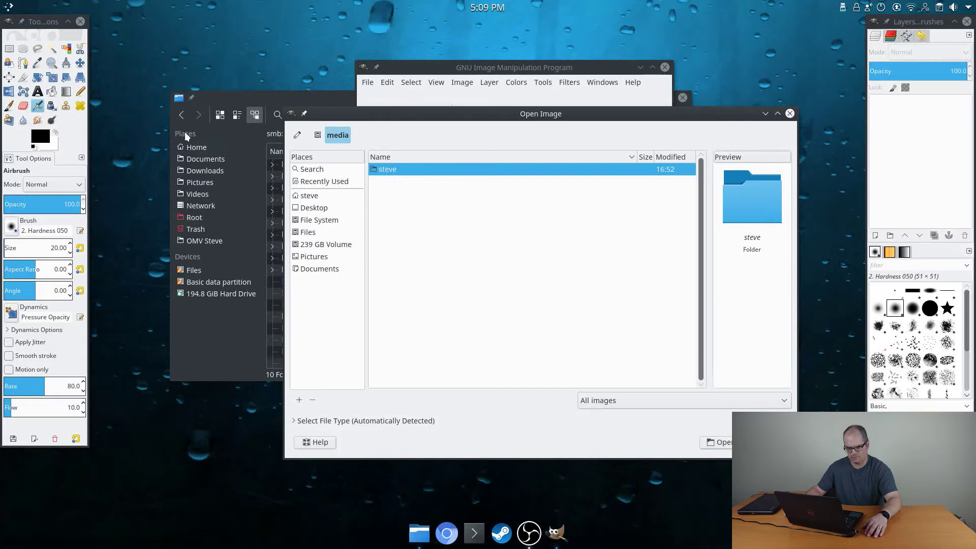
{"action": "double_click", "coordinate": [390, 172]}
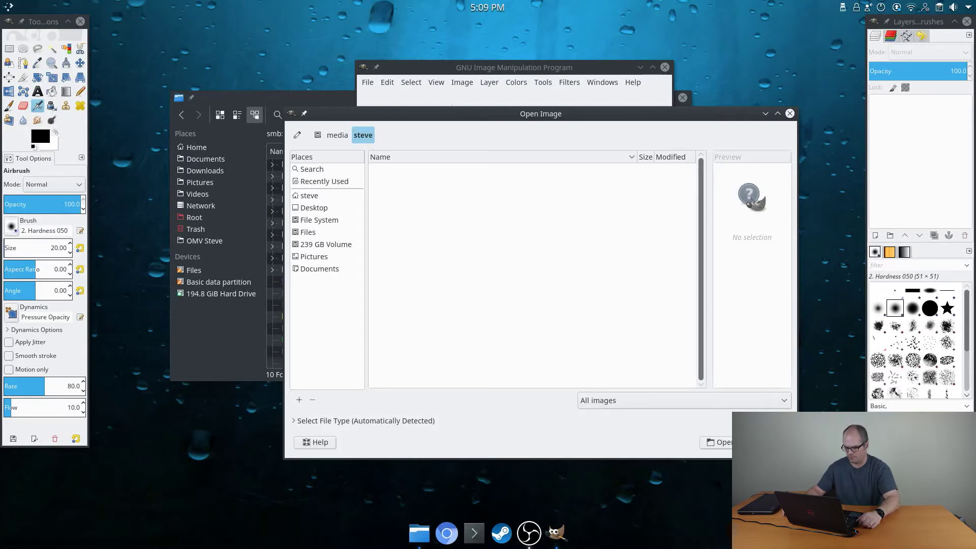
{"action": "key", "text": "Escape"}
{"action": "left_click", "coordinate": [665, 66]}
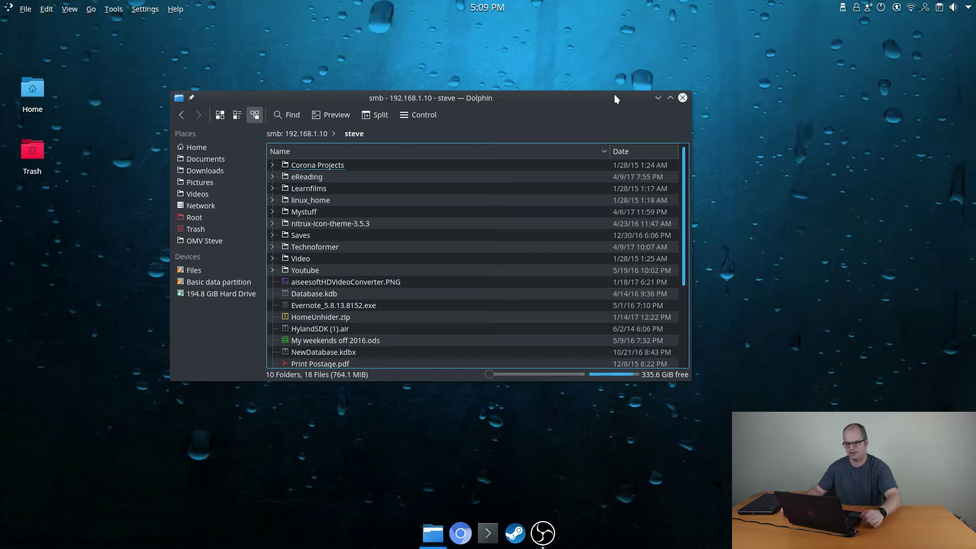
- Hide the file manager and open a terminal centred on screen
{"action": "left_click", "coordinate": [658, 97]}
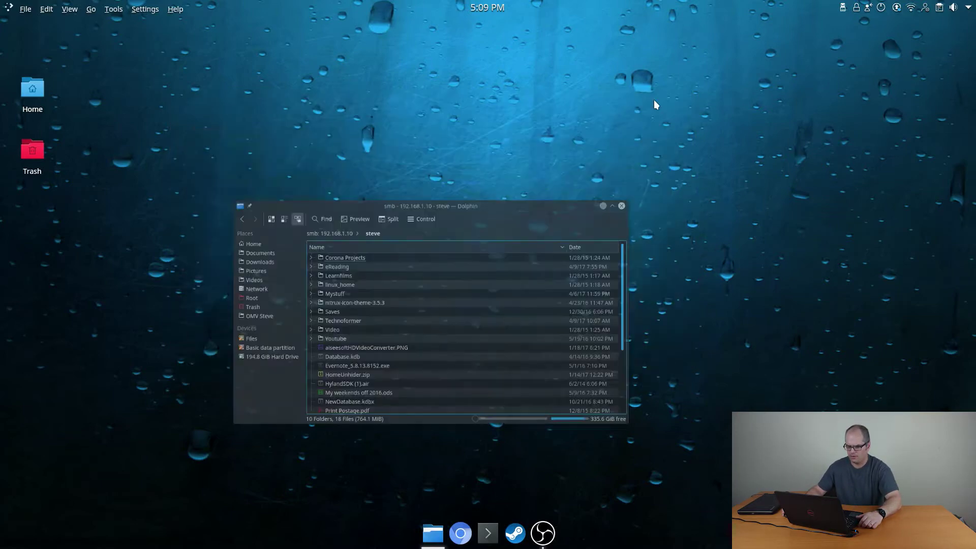
{"action": "left_click", "coordinate": [490, 534]}
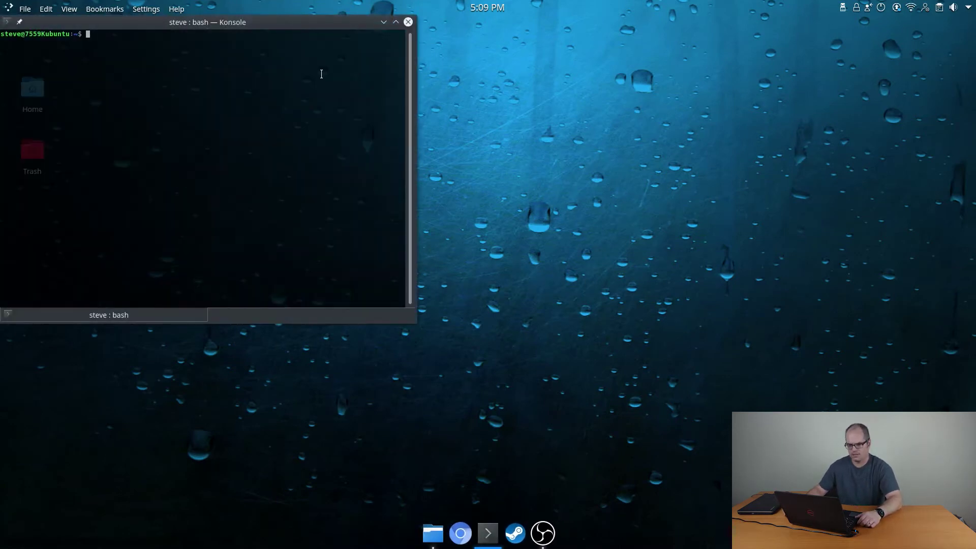
{"action": "left_click_drag", "start_coordinate": [311, 27], "coordinate": [488, 110]}
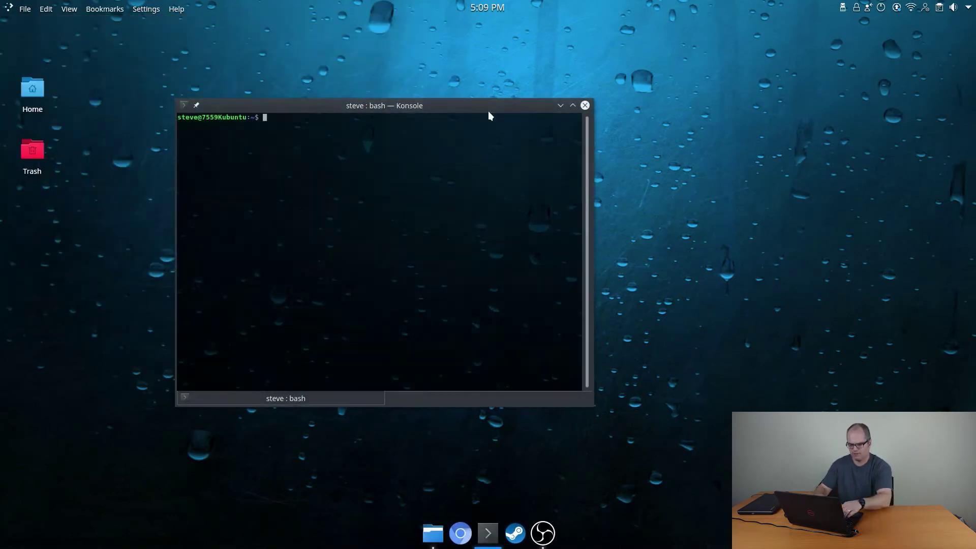
- Install Smb4K with 'sudo apt install smb4k', then exit the terminal
{"action": "type", "text": "su"}
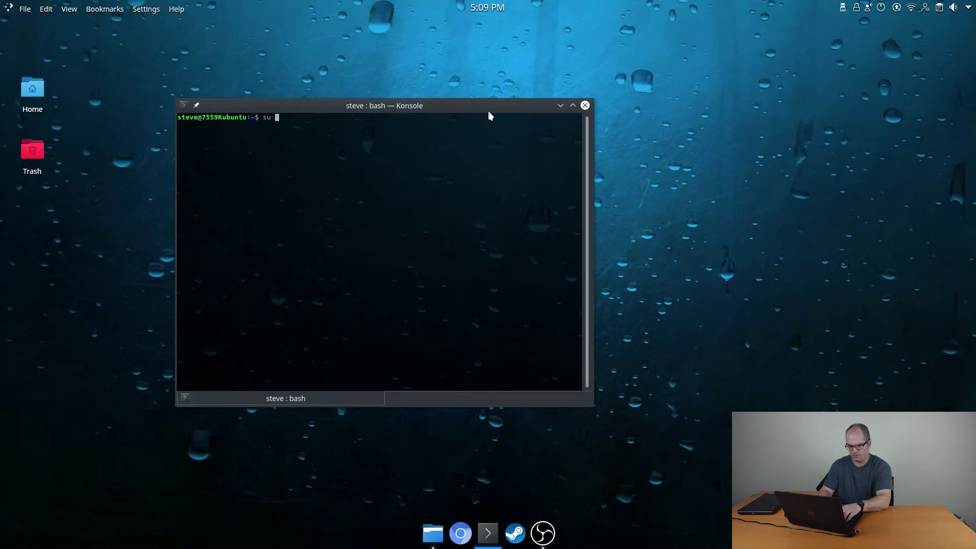
{"action": "type", "text": "do apt install smb4"}
{"action": "type", "text": "k"}
{"action": "key", "text": "Return"}
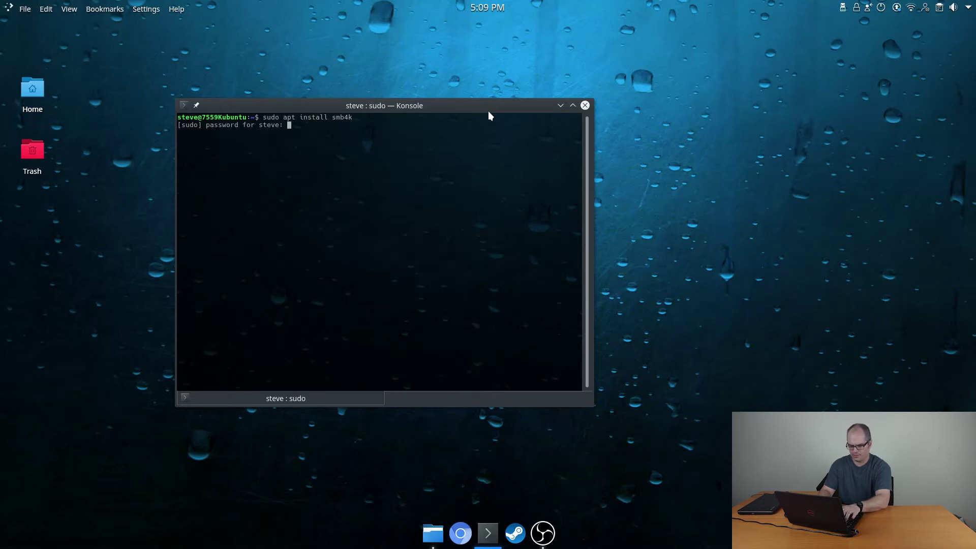
{"action": "key", "text": "Return"}
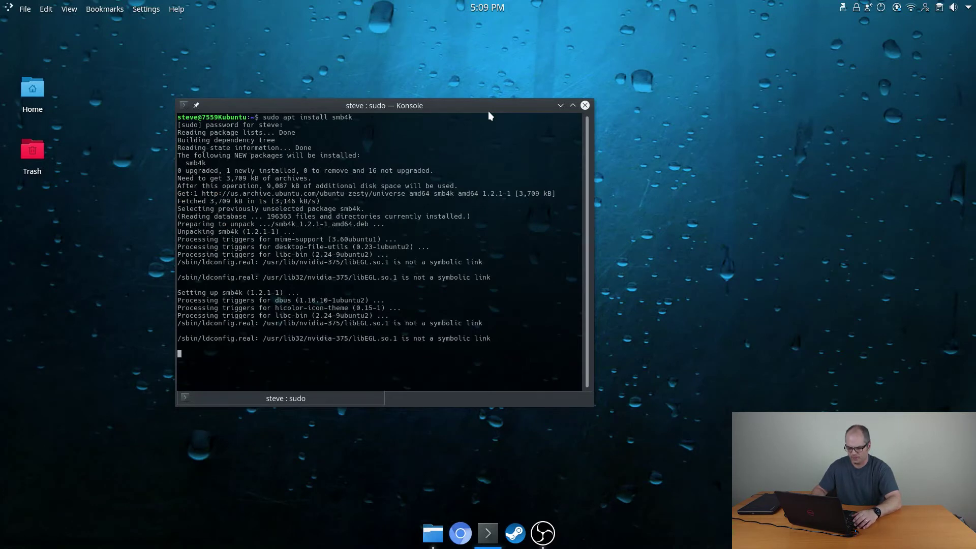
{"action": "type", "text": "e"}
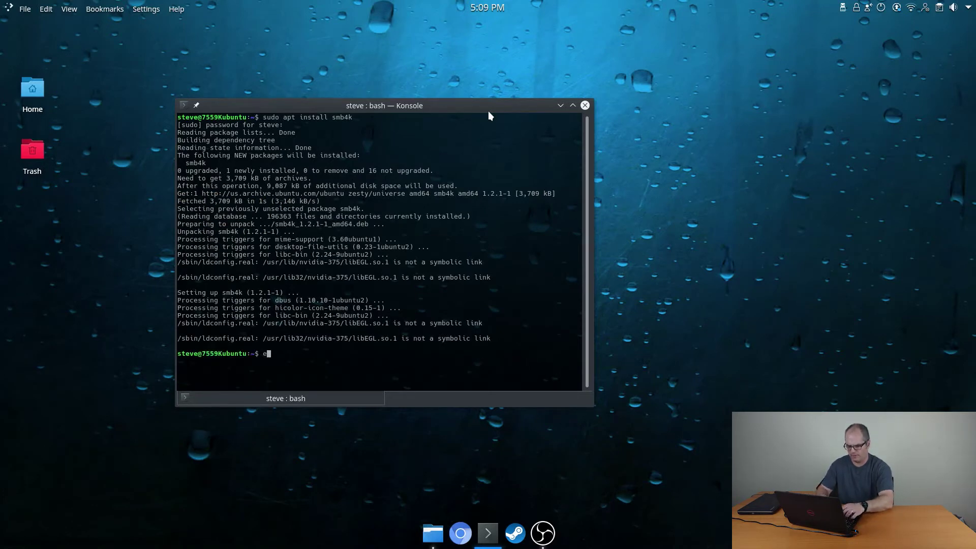
{"action": "type", "text": "xit"}
{"action": "key", "text": "Return"}
- Launch Smb4K by searching 'smb4k' in the application launcher
{"action": "key", "text": "super"}
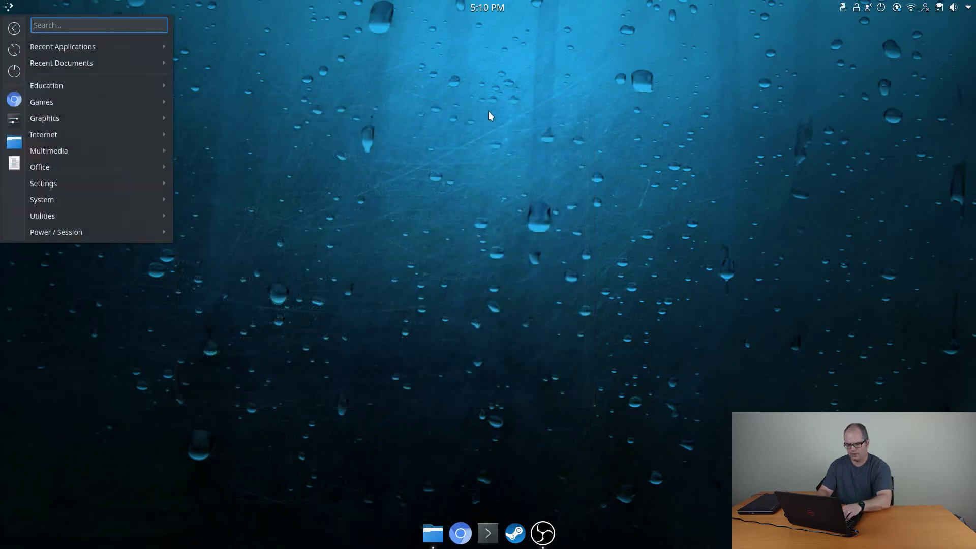
{"action": "type", "text": "smb4k"}
{"action": "key", "text": "Return"}
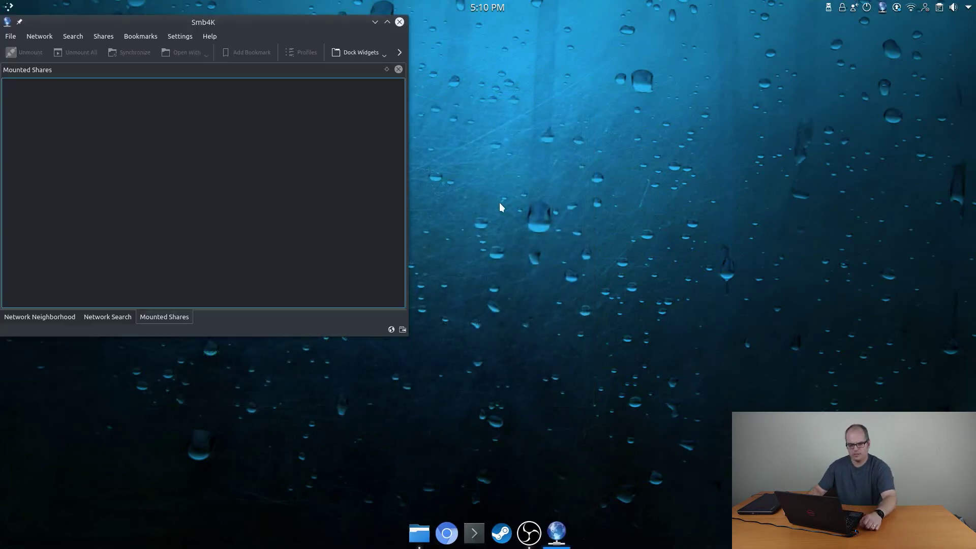
- Look through the Network Neighborhood, Network Search and Mounted Shares views, ending on WORKGROUP
{"action": "left_click", "coordinate": [40, 316]}
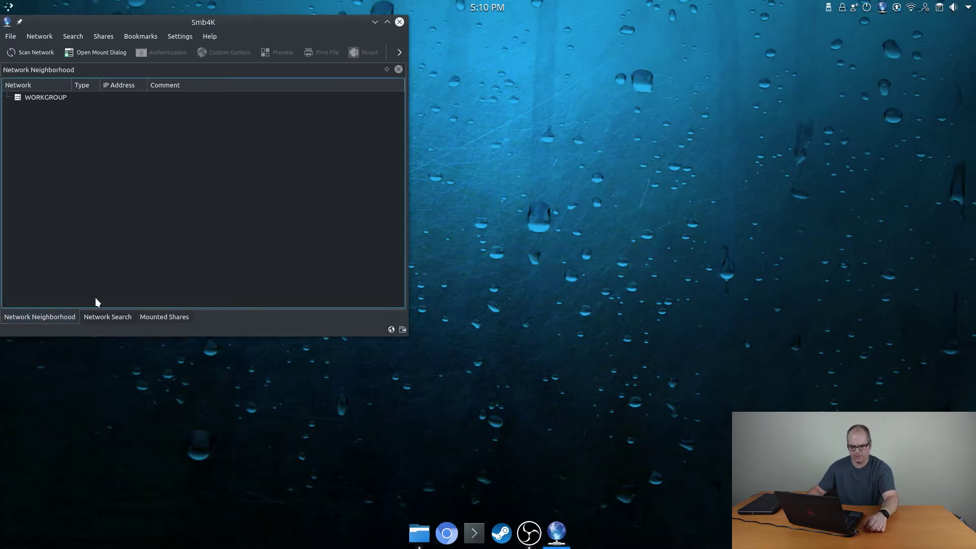
{"action": "left_click", "coordinate": [106, 316]}
{"action": "left_click", "coordinate": [164, 317]}
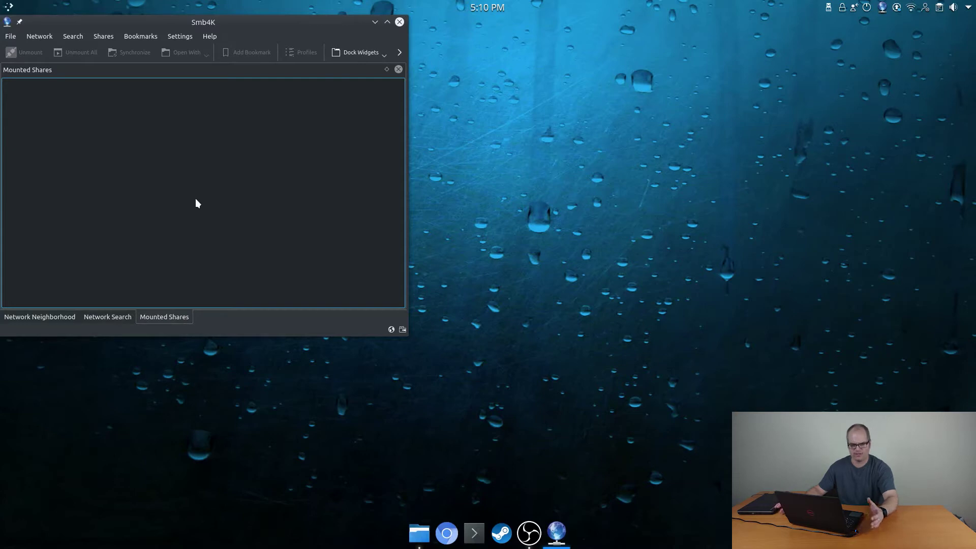
{"action": "left_click", "coordinate": [62, 315]}
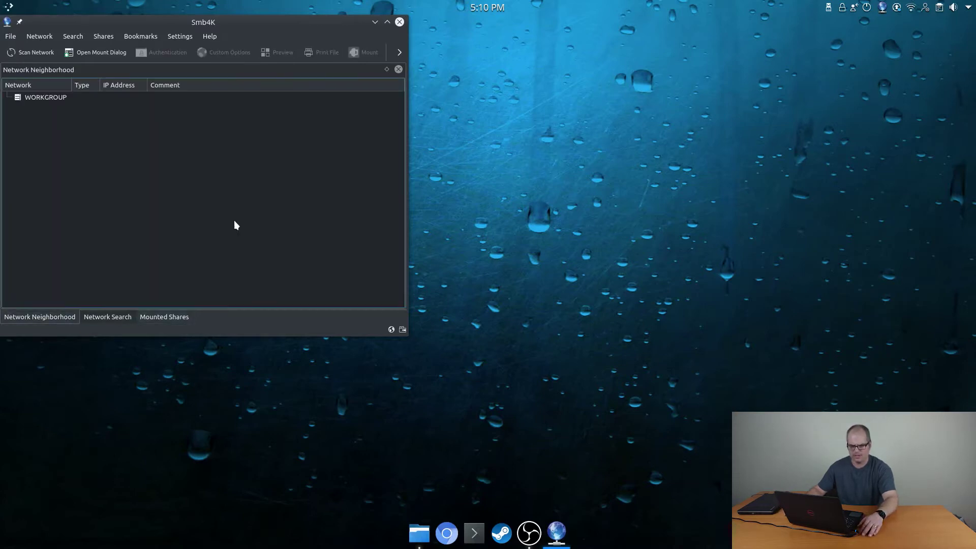
{"action": "left_click_drag", "start_coordinate": [237, 23], "coordinate": [296, 56]}
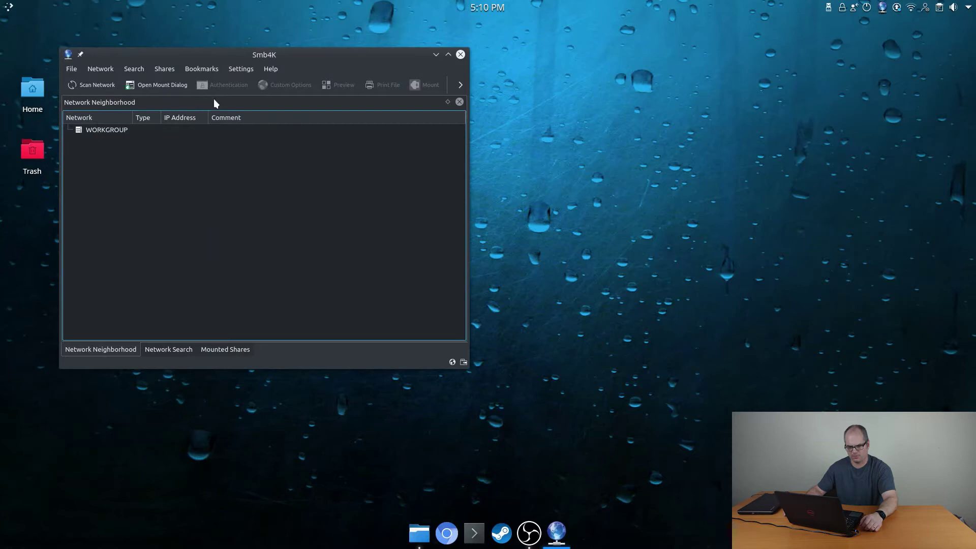
- Enter //omv/steve, IP 192.168.1.10 and workgroup 'workgroup' in the mount form, ticking bookmarks
{"action": "left_click", "coordinate": [158, 90]}
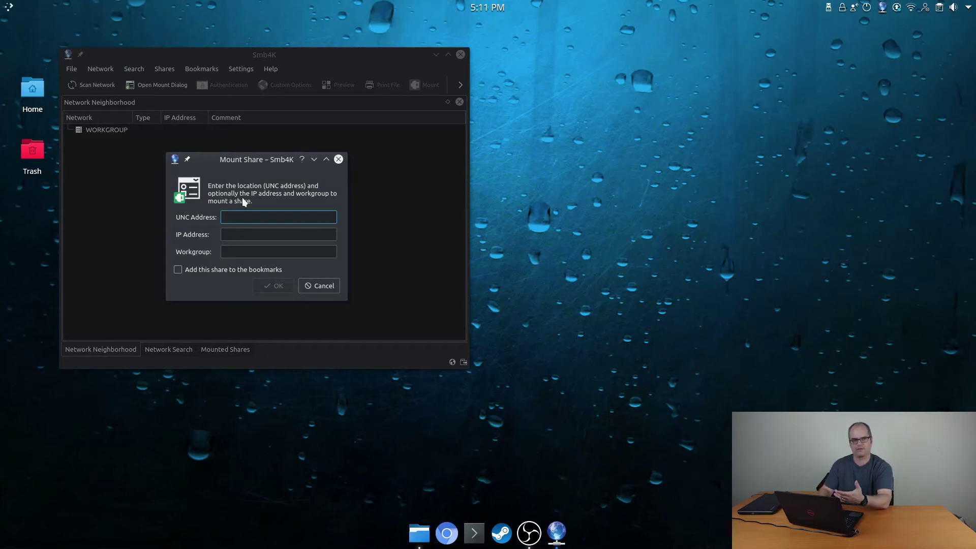
{"action": "type", "text": "//"}
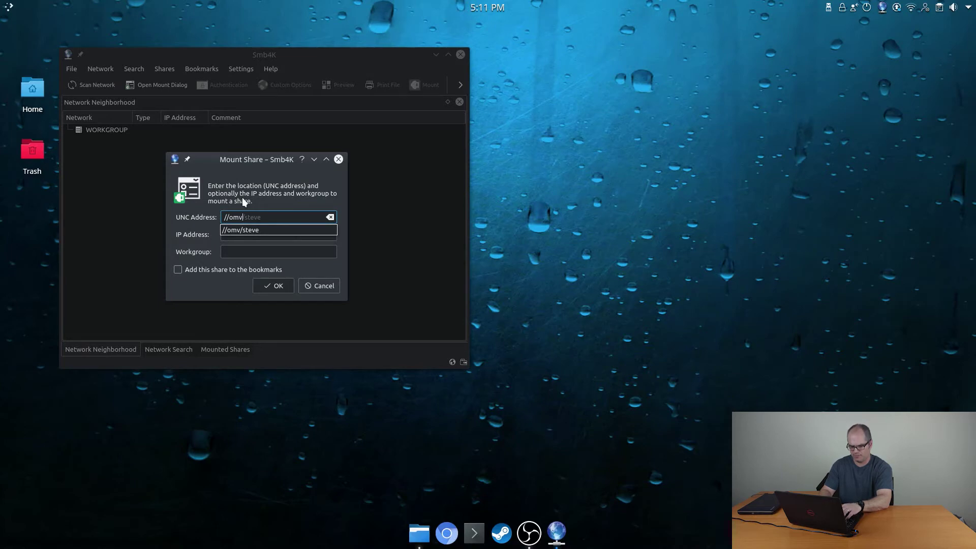
{"action": "type", "text": "omv/steve"}
{"action": "key", "text": "Tab"}
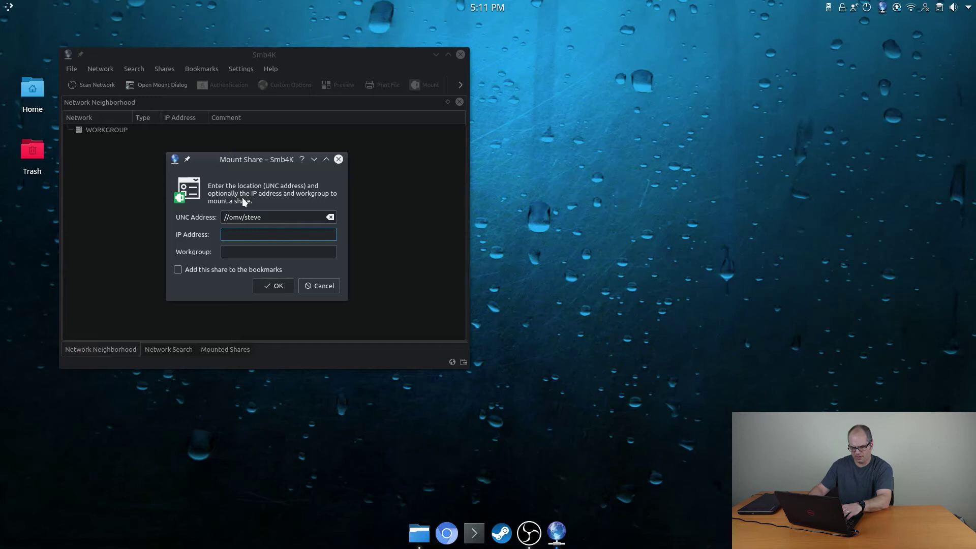
{"action": "left_click", "coordinate": [233, 217]}
{"action": "type", "text": "192.168"}
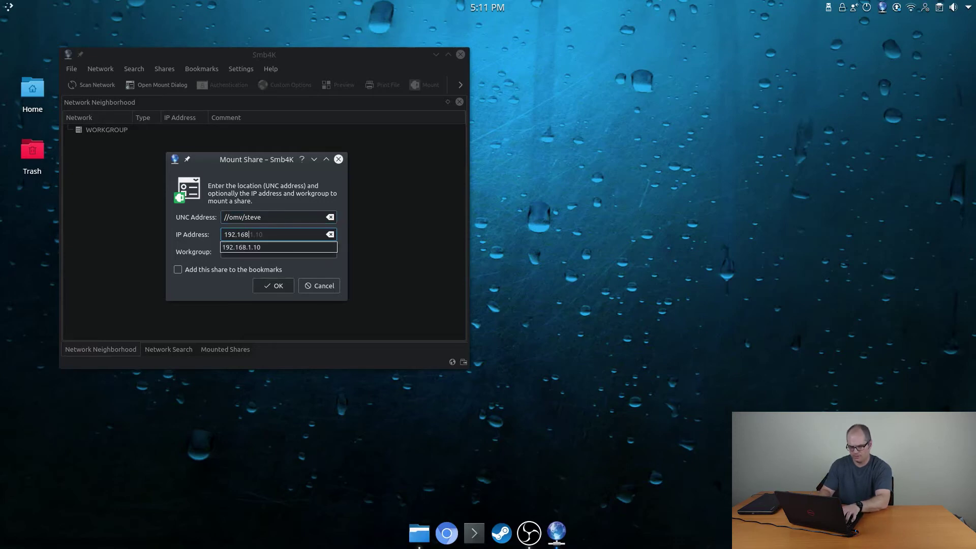
{"action": "type", "text": ".1.10"}
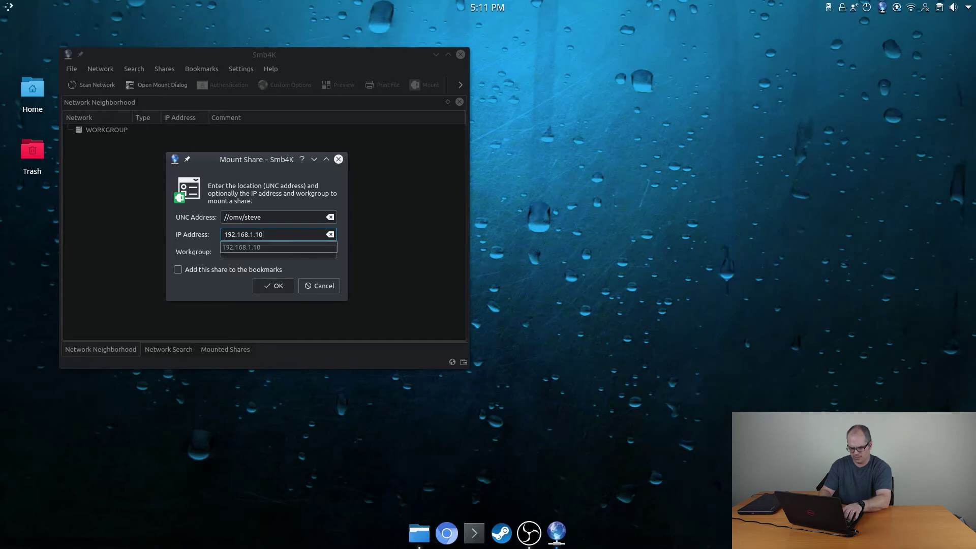
{"action": "key", "text": "Tab"}
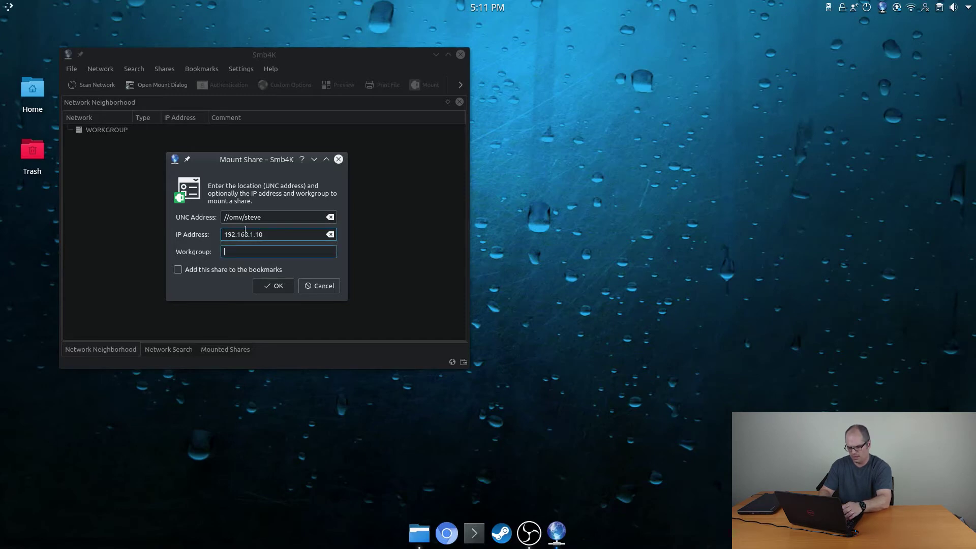
{"action": "type", "text": "wor"}
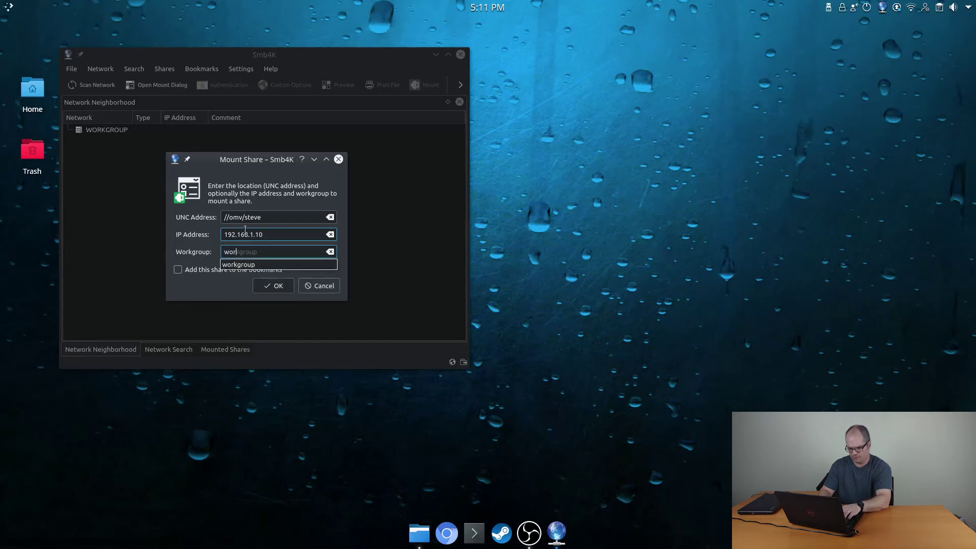
{"action": "type", "text": "kgroup"}
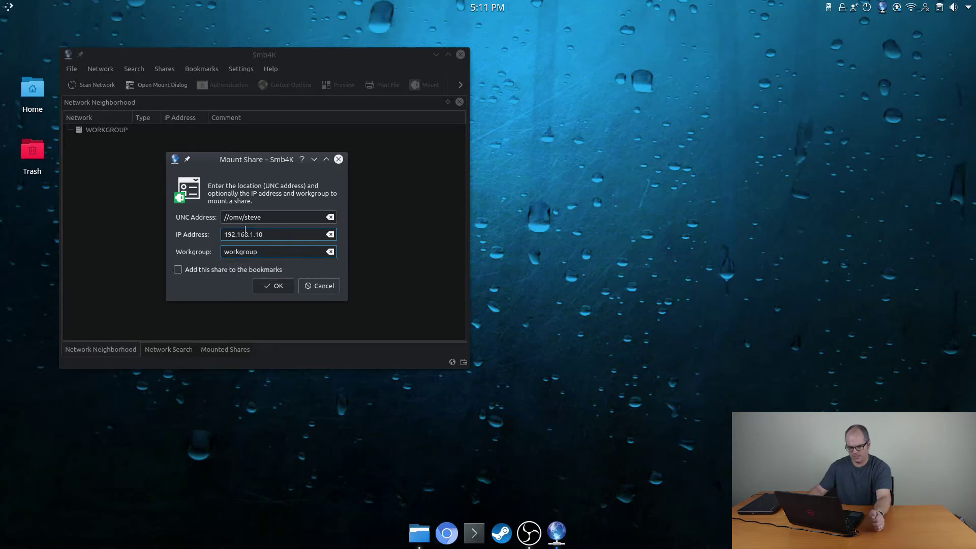
{"action": "left_click", "coordinate": [178, 269]}
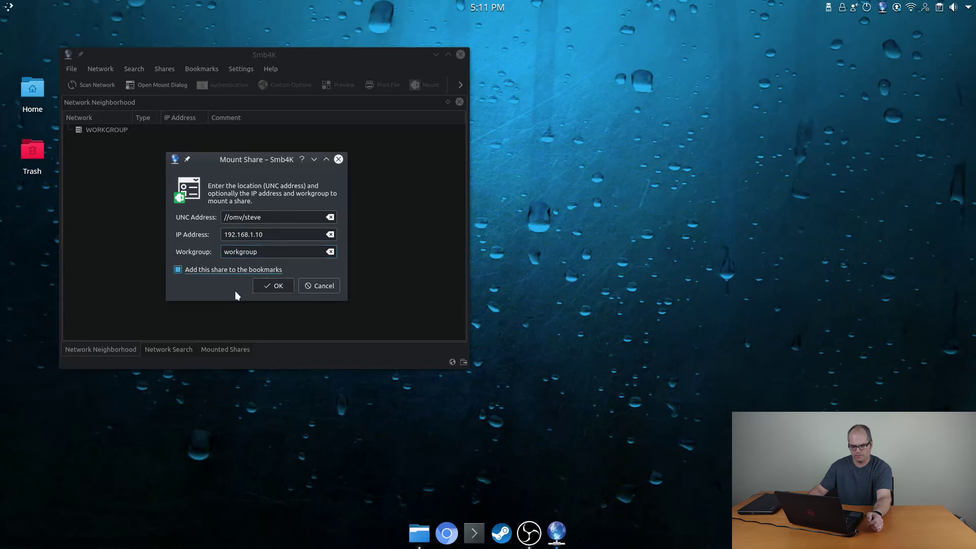
- Mount and bookmark the share, view it under Mounted Shares, and bring up Dolphin
{"action": "left_click", "coordinate": [278, 287]}
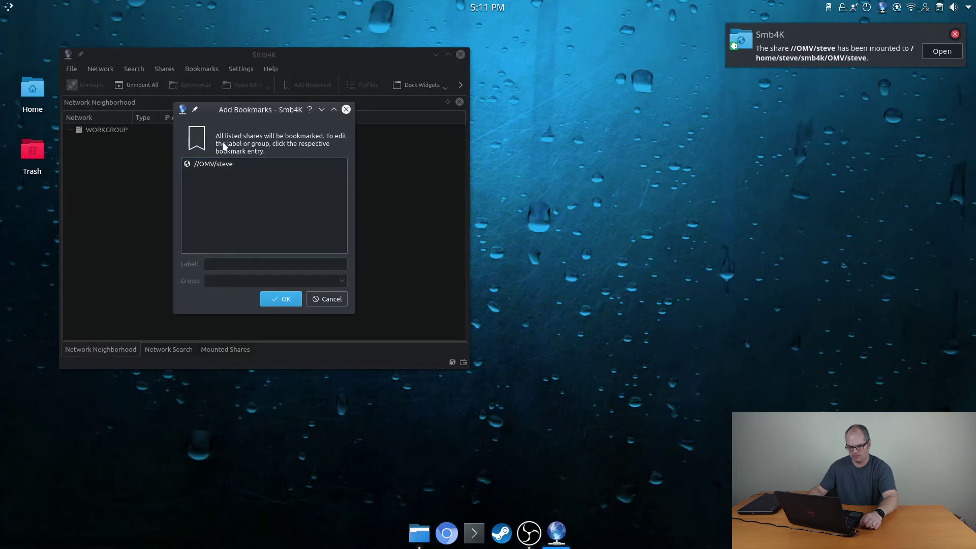
{"action": "left_click", "coordinate": [275, 298]}
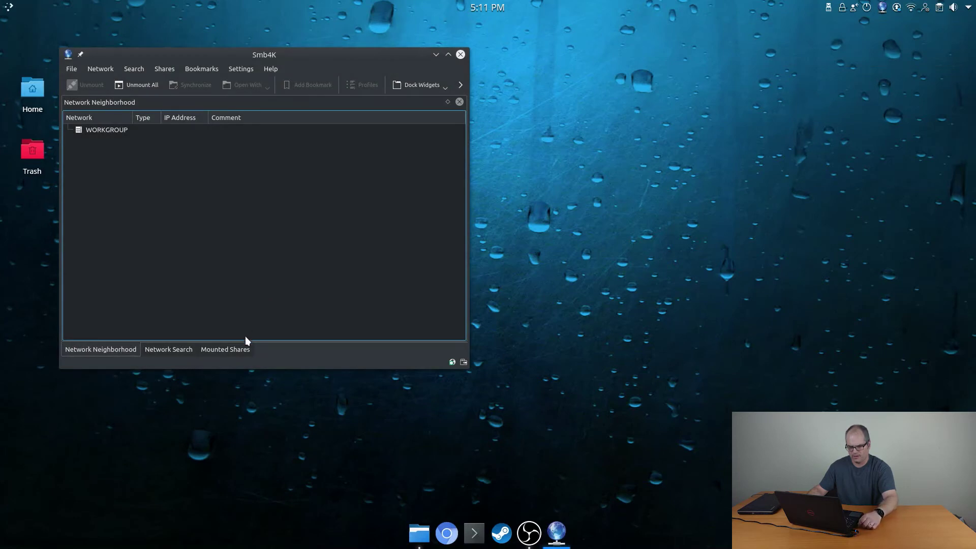
{"action": "left_click", "coordinate": [236, 349]}
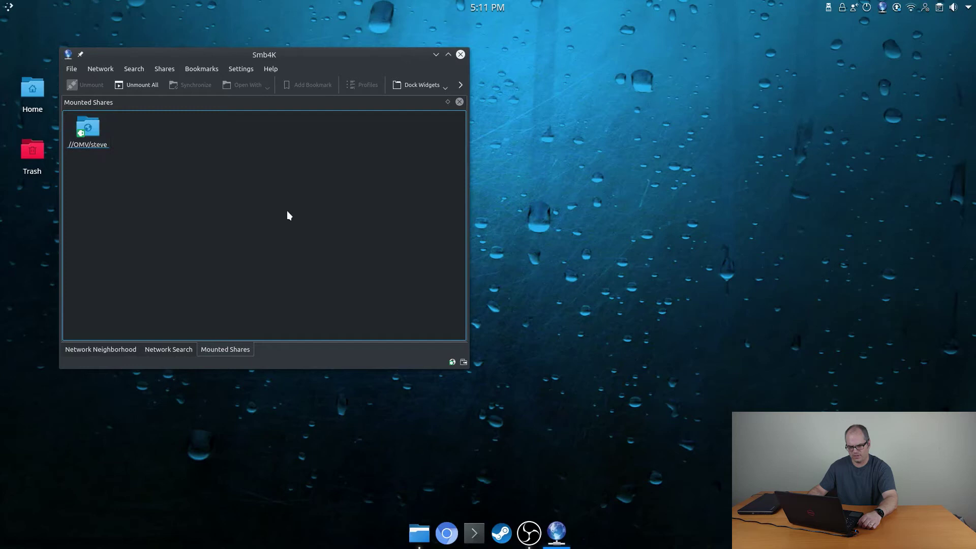
{"action": "left_click_drag", "start_coordinate": [368, 48], "coordinate": [474, 57]}
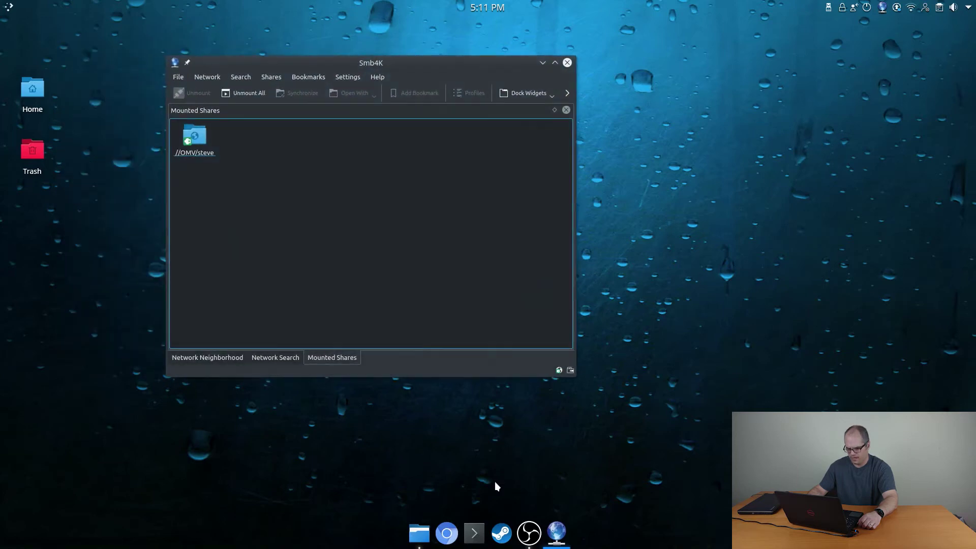
{"action": "left_click", "coordinate": [416, 529]}
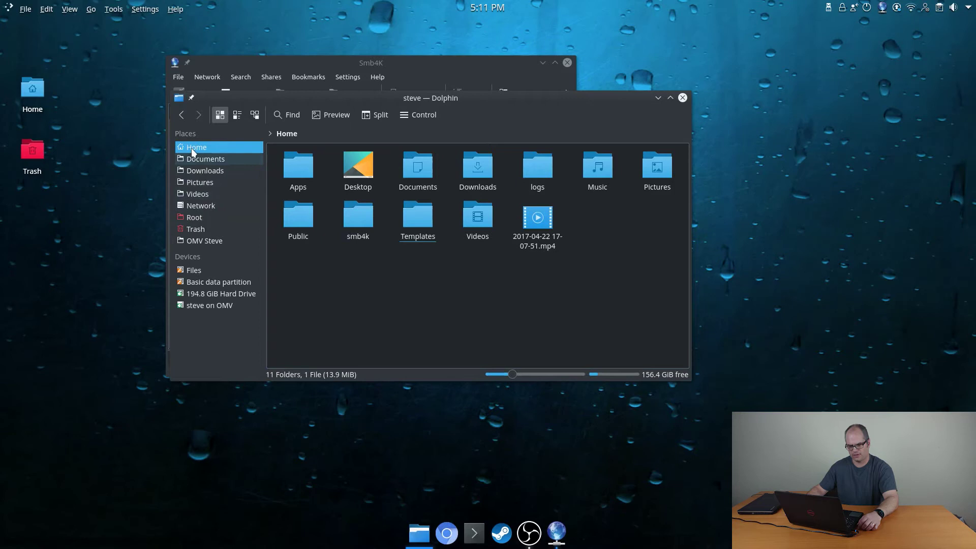
- Browse Home > smb4k > OMV > steve in Dolphin, then open the OMV Steve place
{"action": "left_click", "coordinate": [360, 224]}
{"action": "left_click", "coordinate": [528, 135]}
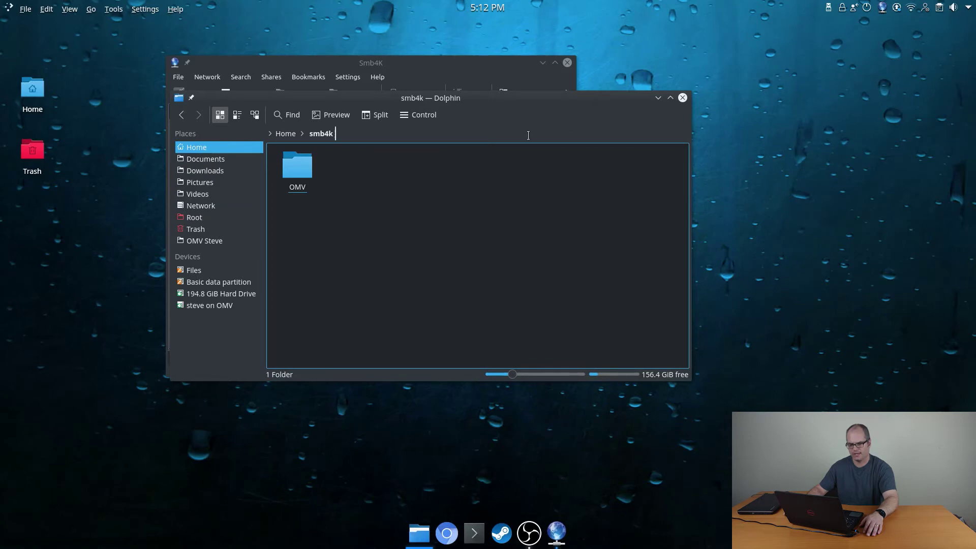
{"action": "left_click_drag", "start_coordinate": [534, 107], "coordinate": [673, 176]}
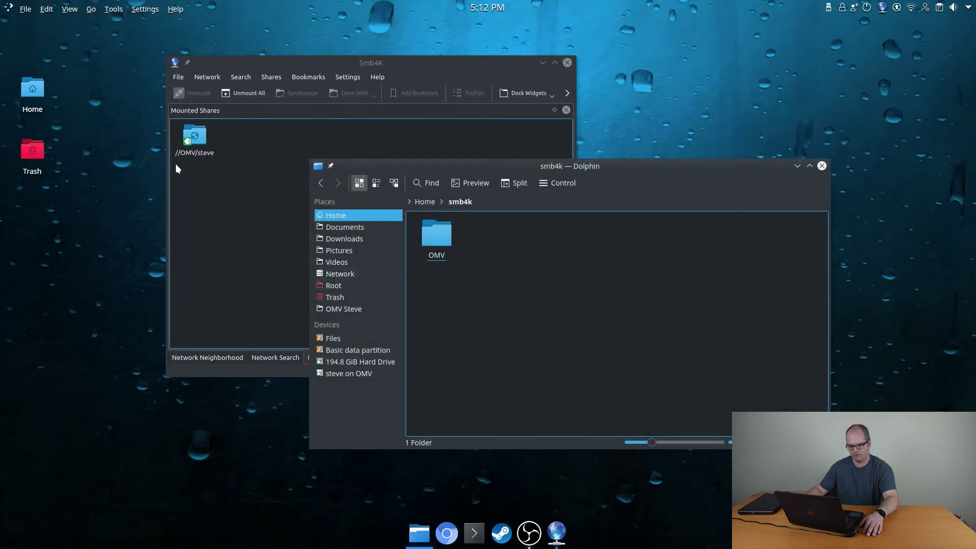
{"action": "left_click", "coordinate": [436, 234]}
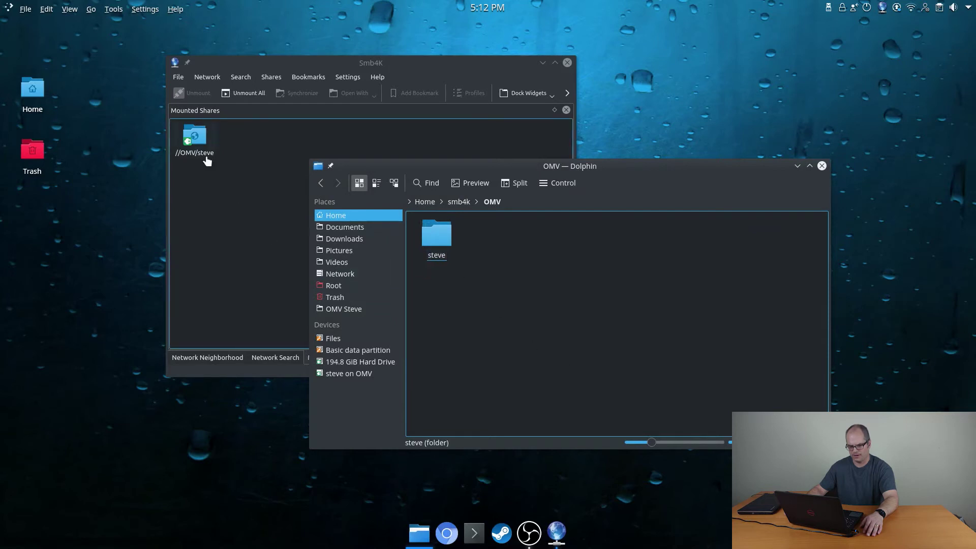
{"action": "left_click", "coordinate": [459, 203]}
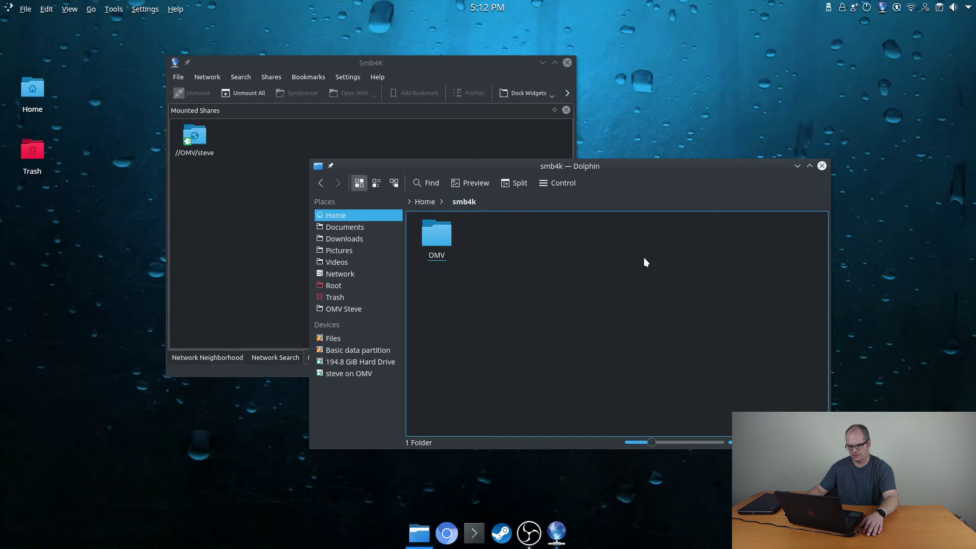
{"action": "left_click", "coordinate": [430, 238]}
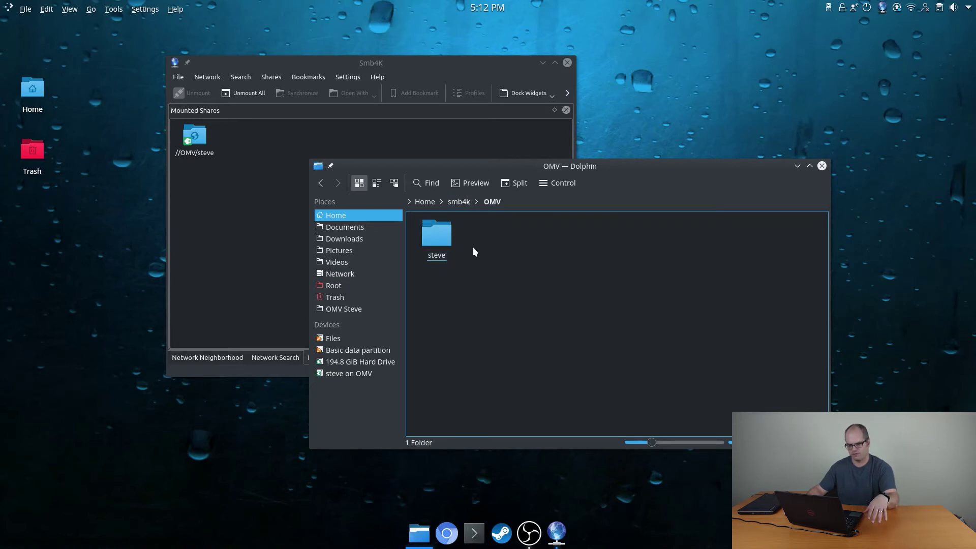
{"action": "left_click", "coordinate": [439, 244]}
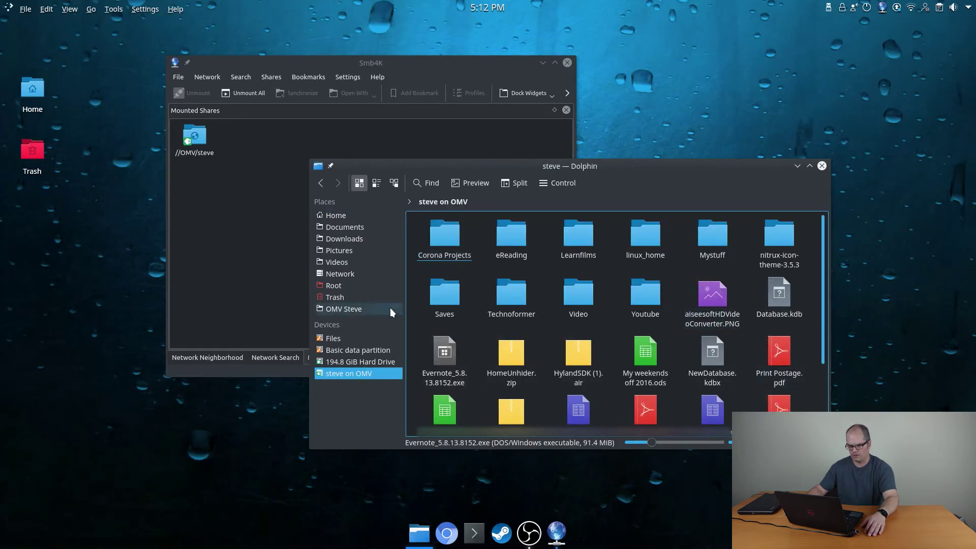
{"action": "left_click", "coordinate": [357, 312]}
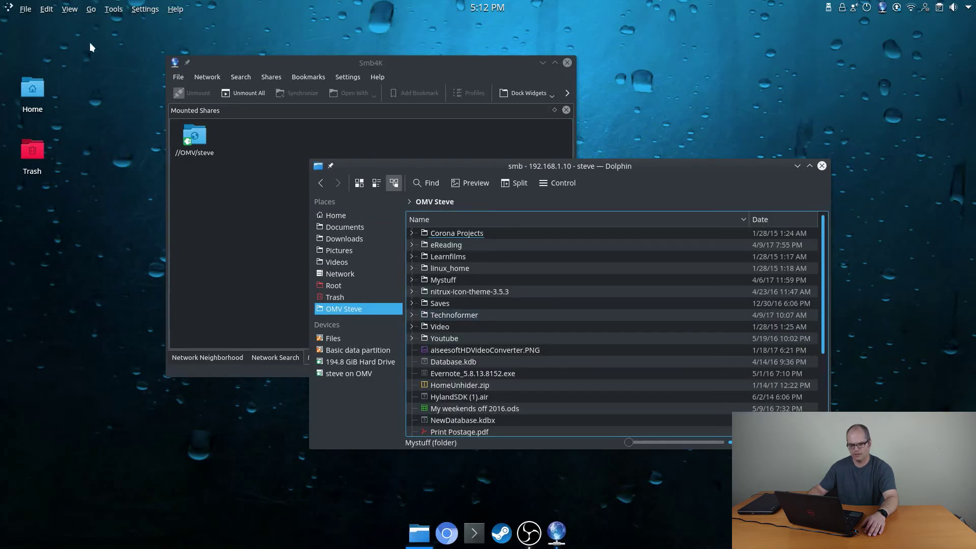
- Launch GIMP and bring up its File > Open image dialog
{"action": "left_click", "coordinate": [93, 65]}
{"action": "key", "text": "super"}
{"action": "type", "text": "gimp"}
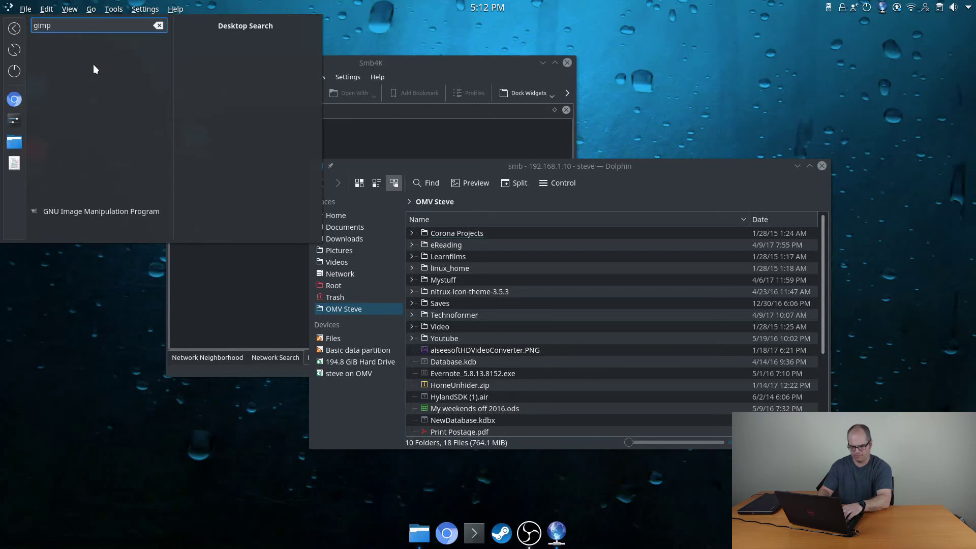
{"action": "key", "text": "Return"}
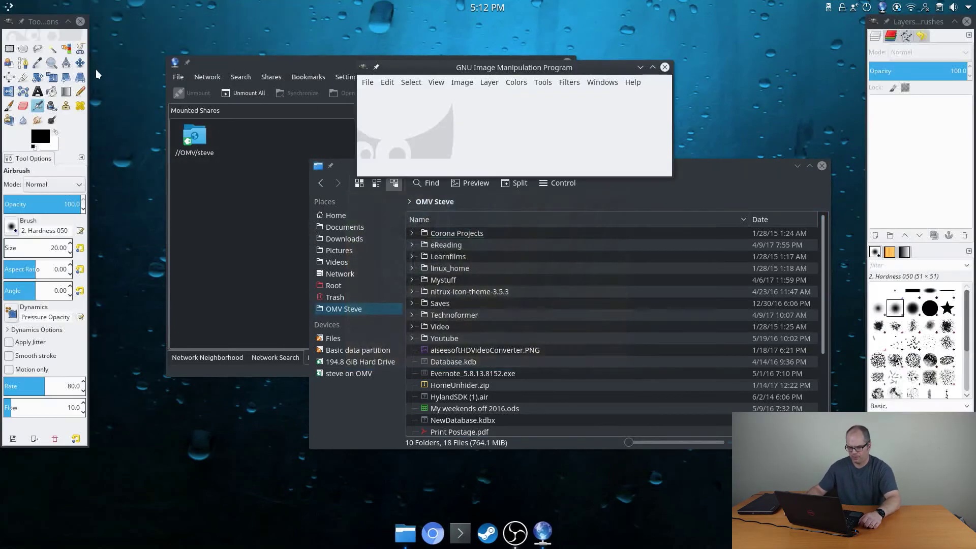
{"action": "left_click", "coordinate": [367, 82]}
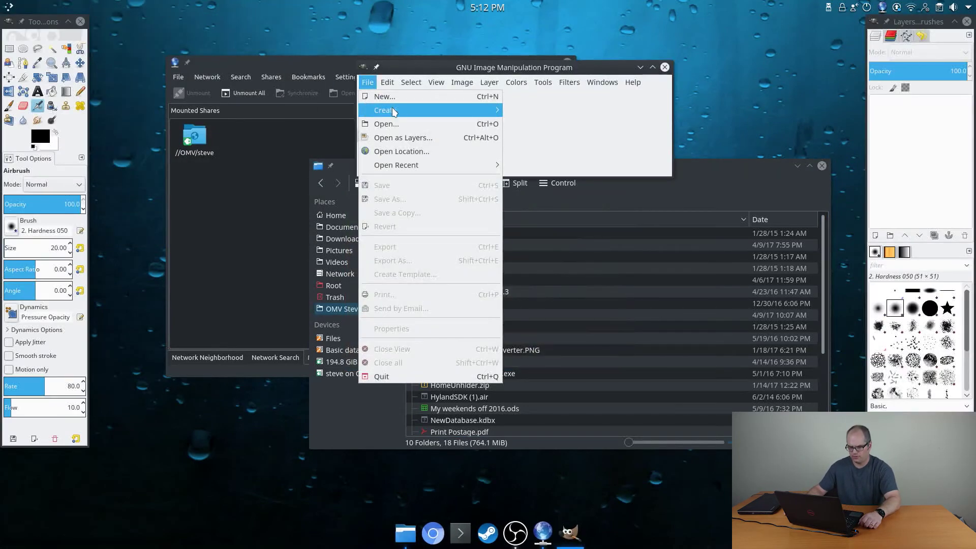
{"action": "left_click", "coordinate": [391, 125]}
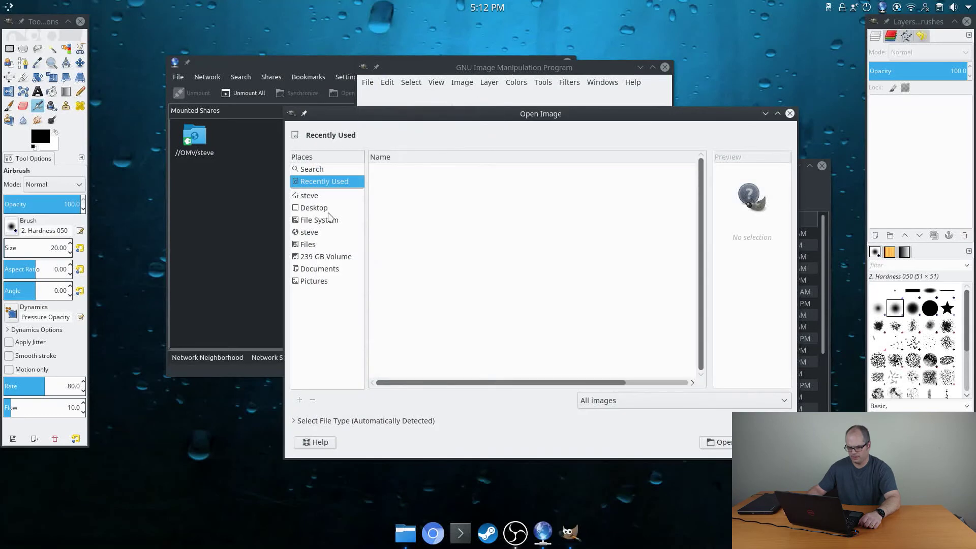
- Browse the steve place and Home > smb4k > OMV > steve, then dismiss the dialog
{"action": "left_click", "coordinate": [312, 233]}
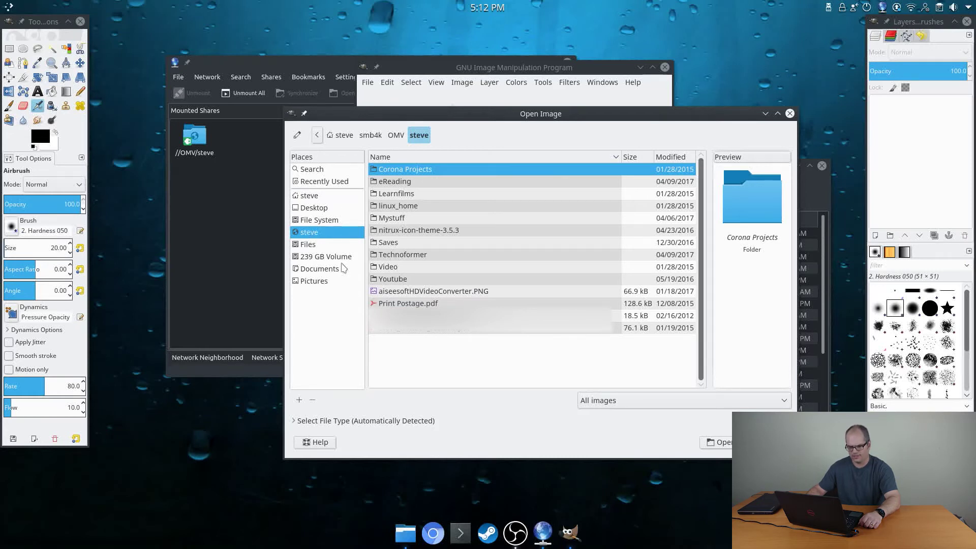
{"action": "left_click", "coordinate": [306, 196]}
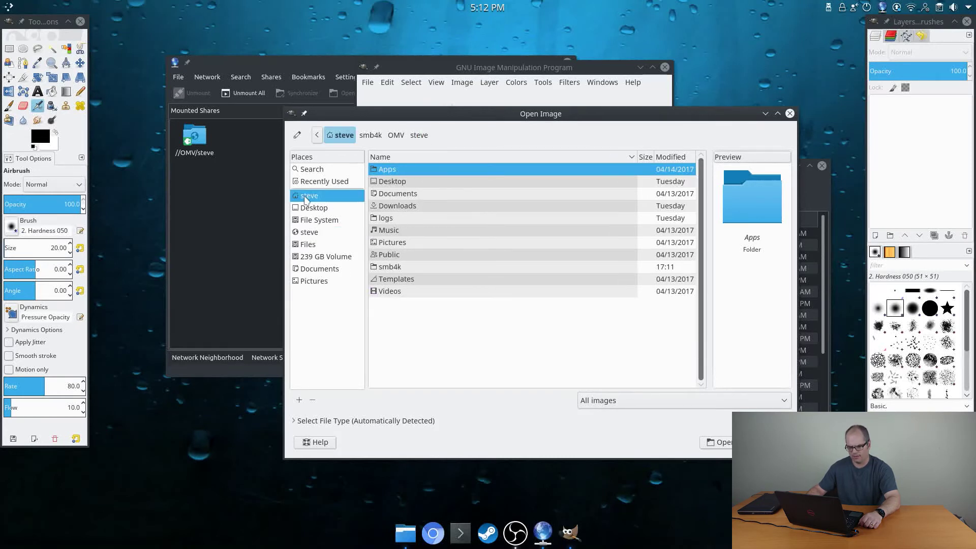
{"action": "left_click", "coordinate": [396, 268]}
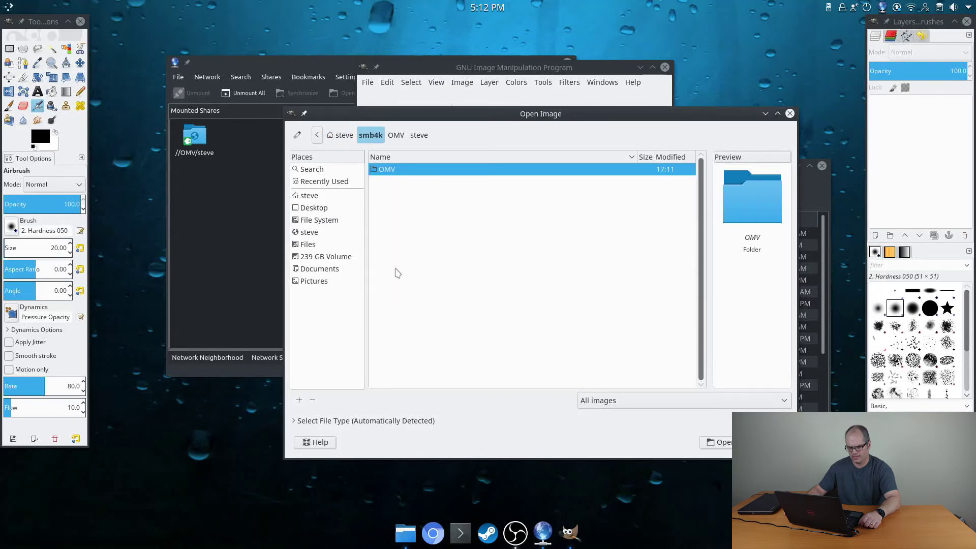
{"action": "left_click", "coordinate": [387, 173]}
{"action": "left_click", "coordinate": [382, 171]}
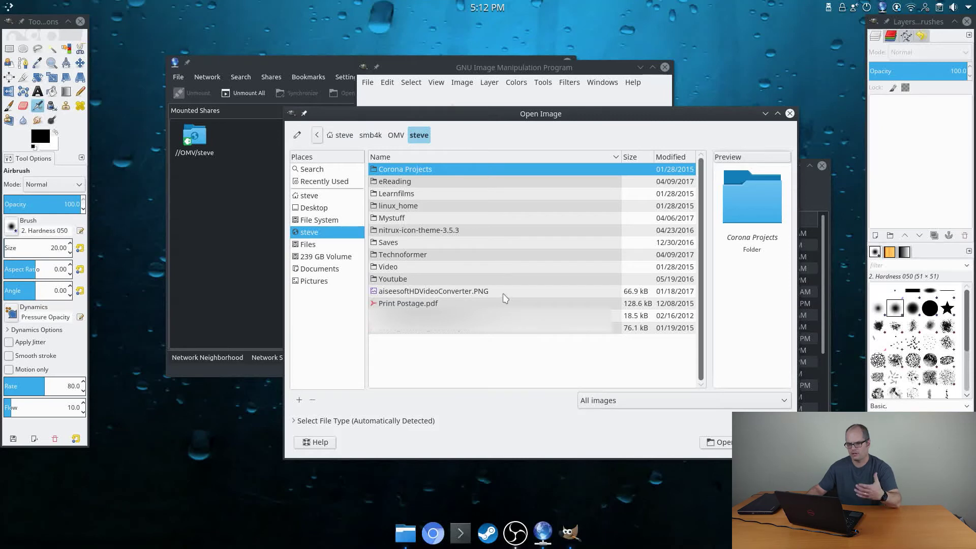
{"action": "key", "text": "Escape"}
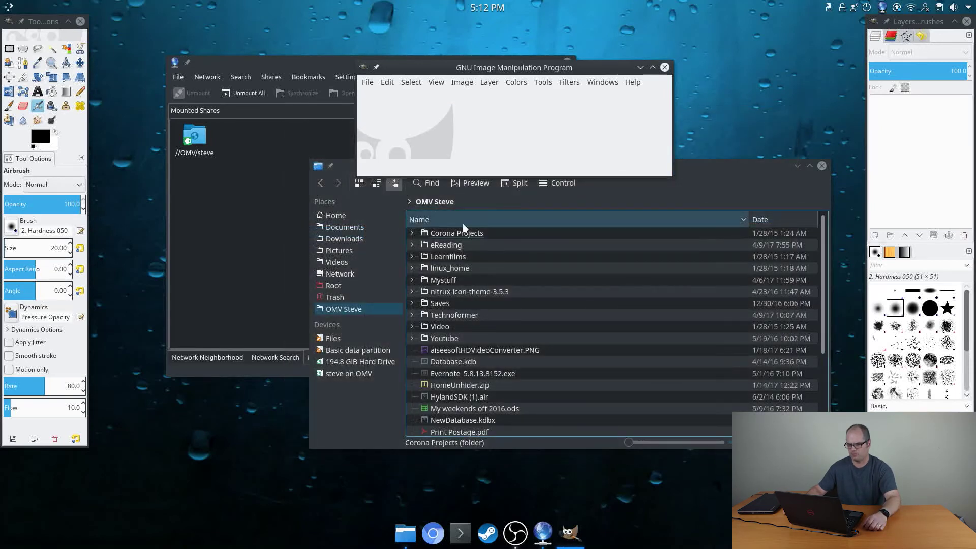
- Minimize Dolphin and close Smb4K's main window, acknowledging it stays in the system tray
{"action": "left_click_drag", "start_coordinate": [737, 189], "coordinate": [711, 203]}
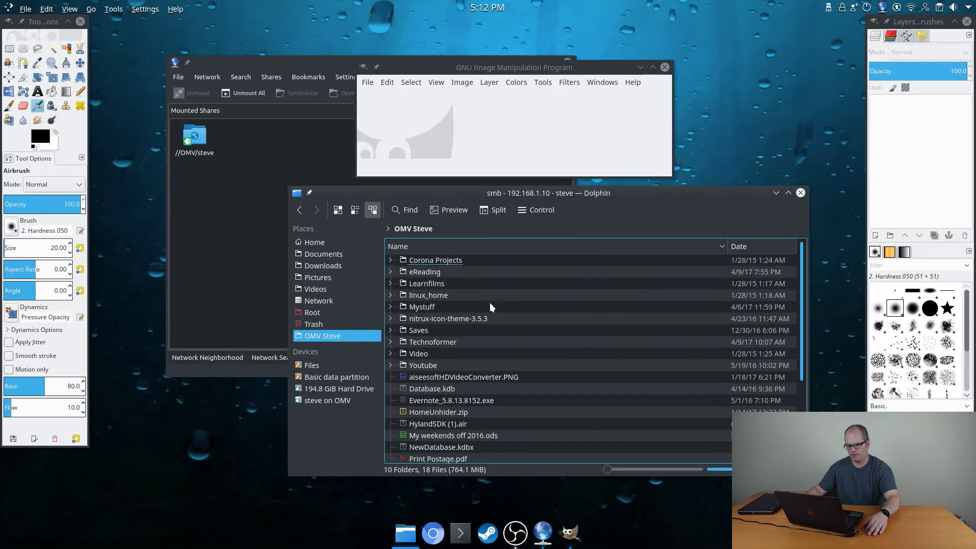
{"action": "left_click", "coordinate": [776, 193]}
{"action": "left_click", "coordinate": [432, 193]}
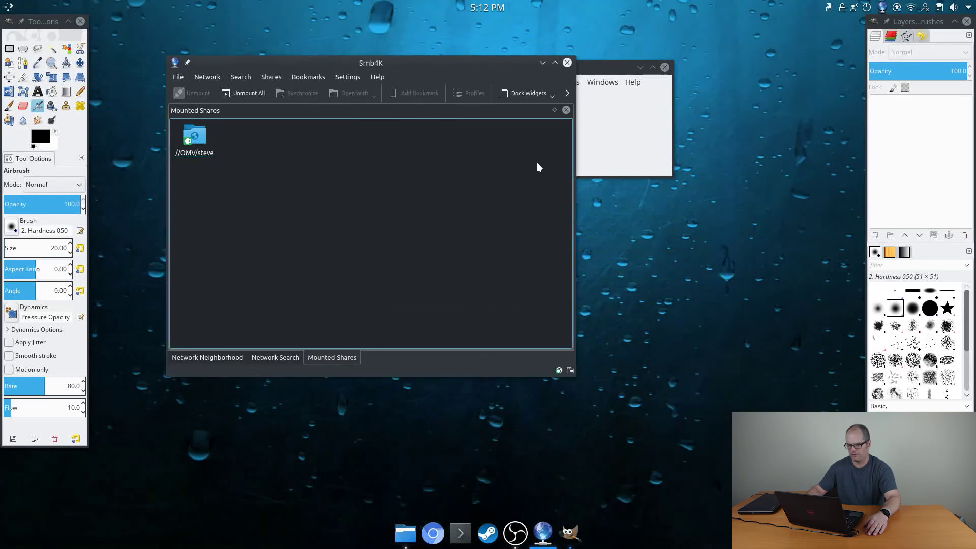
{"action": "left_click", "coordinate": [566, 63]}
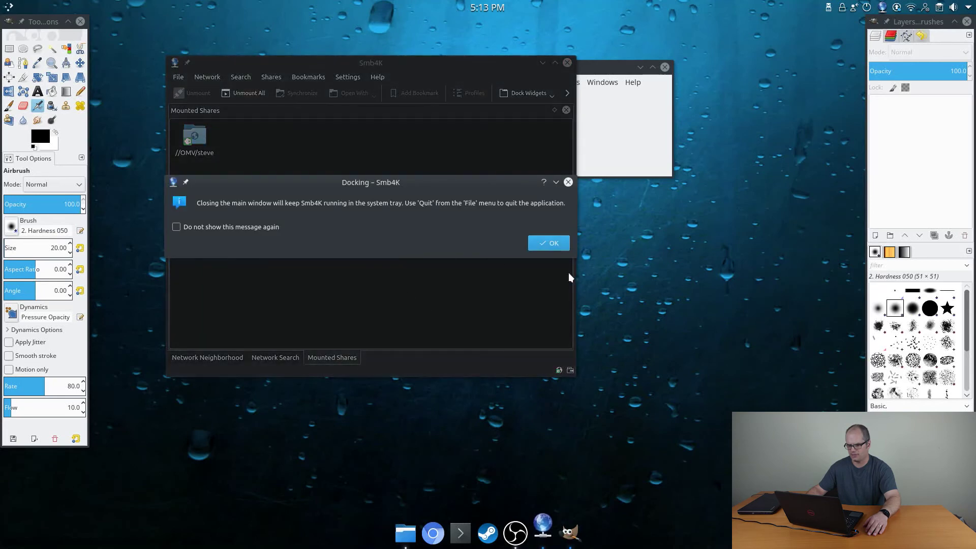
{"action": "left_click", "coordinate": [552, 240]}
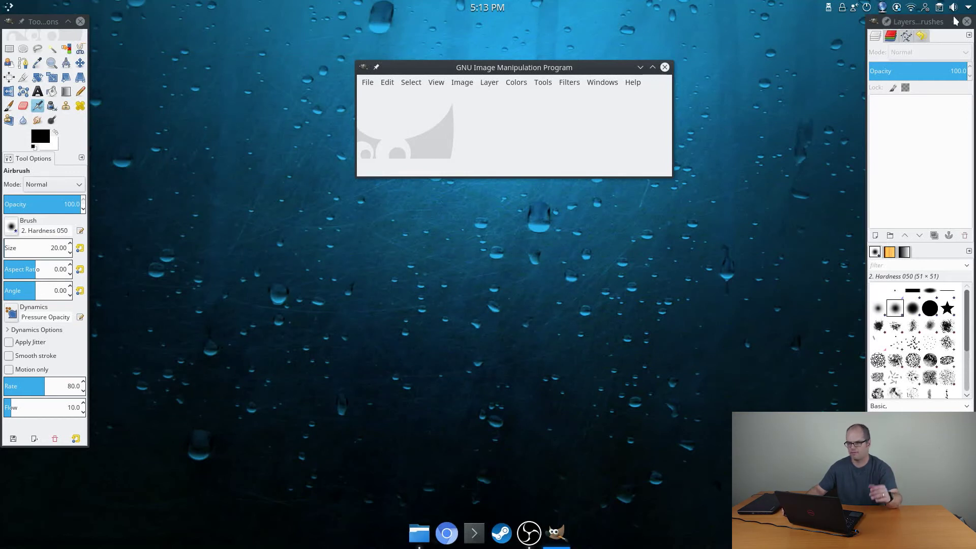
- Open Smb4K's tray menu and show the Bookmarks submenu listing //OMV/steve
{"action": "right_click", "coordinate": [884, 10]}
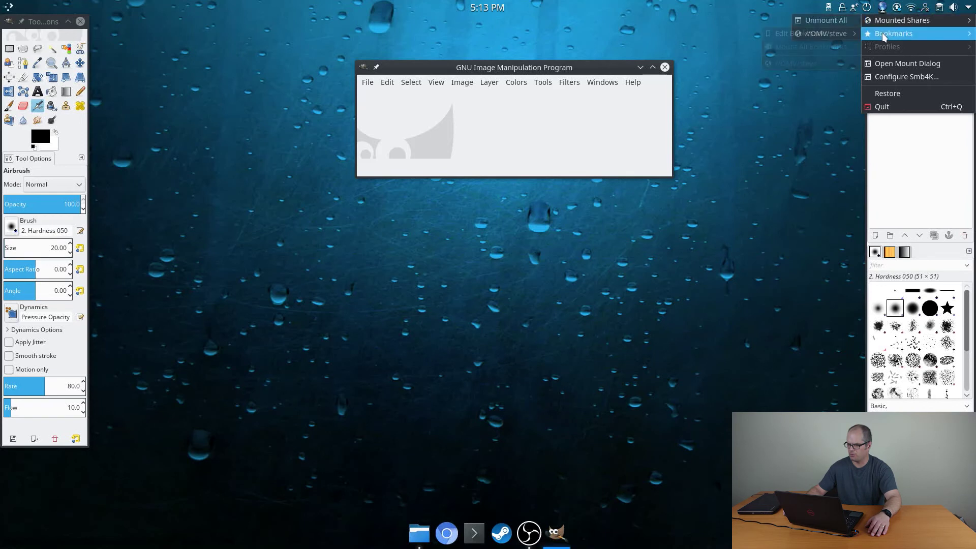
{"action": "mouse_move", "coordinate": [884, 37]}
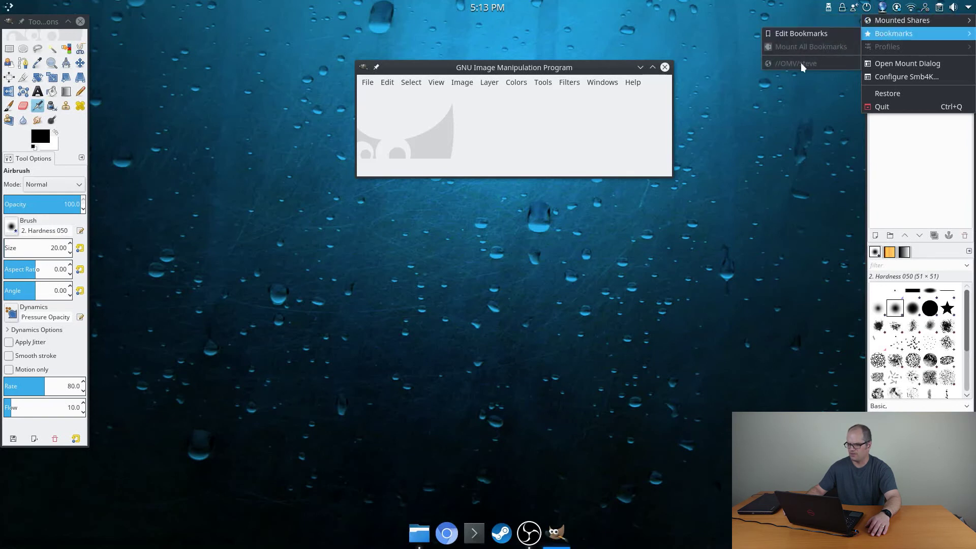